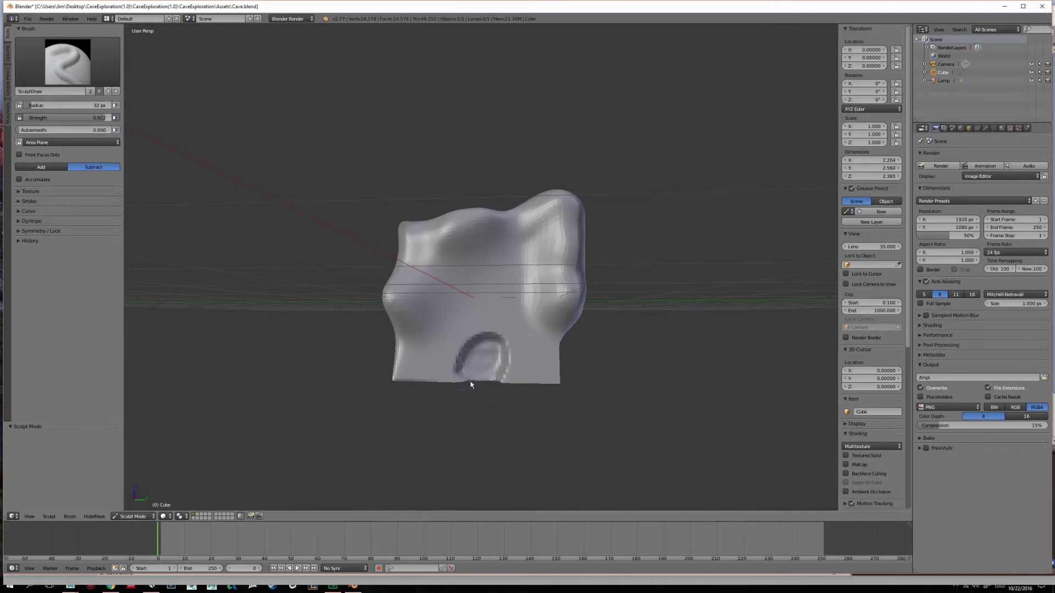
Step: Hollow out the cave's underside behind the entrance with the SculptDraw brush in Subtract mode
middle_click_drag(508, 363, 484, 263)
mouse_move(486, 285)
left_mouse_down()
mouse_move(480, 279)
mouse_move(498, 291)
mouse_move(463, 261)
left_mouse_up()
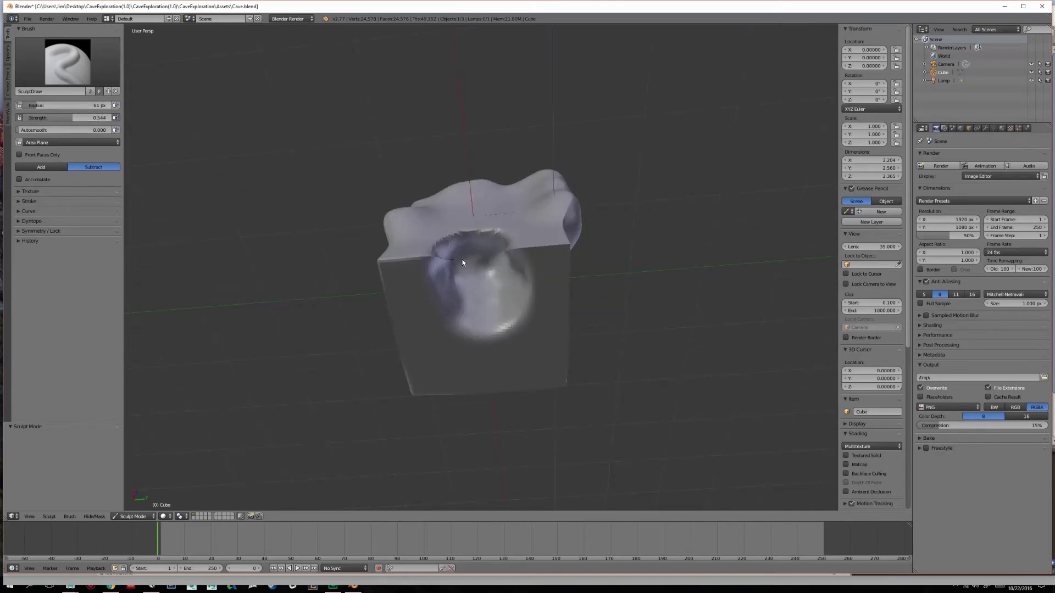
Step: Save Cave.blend, switch to Unity and play the CaveExploration scene
key("ctrl+s")
key("alt+Tab")
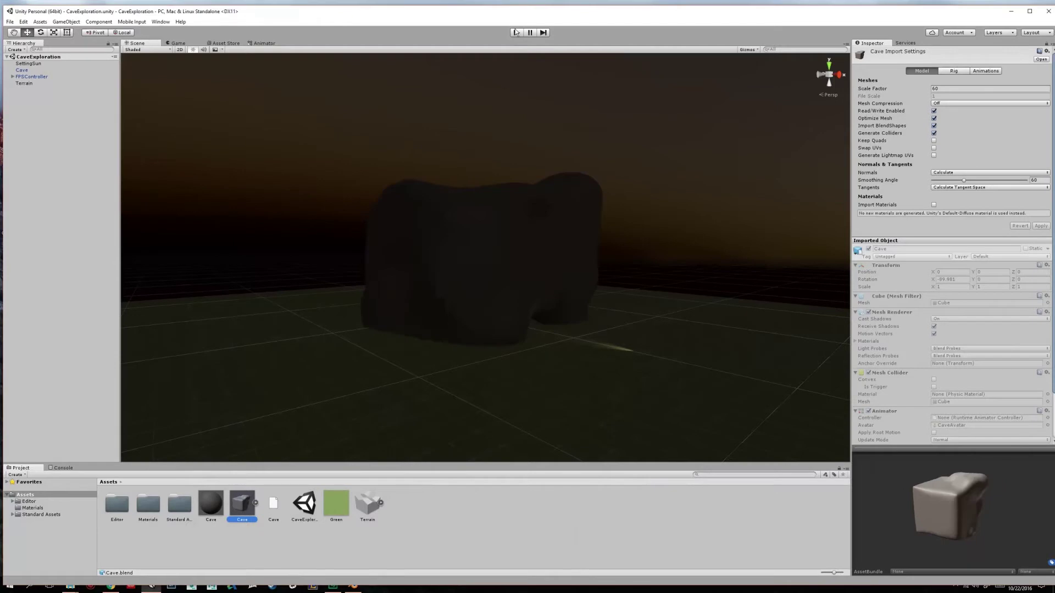
left_click(516, 32)
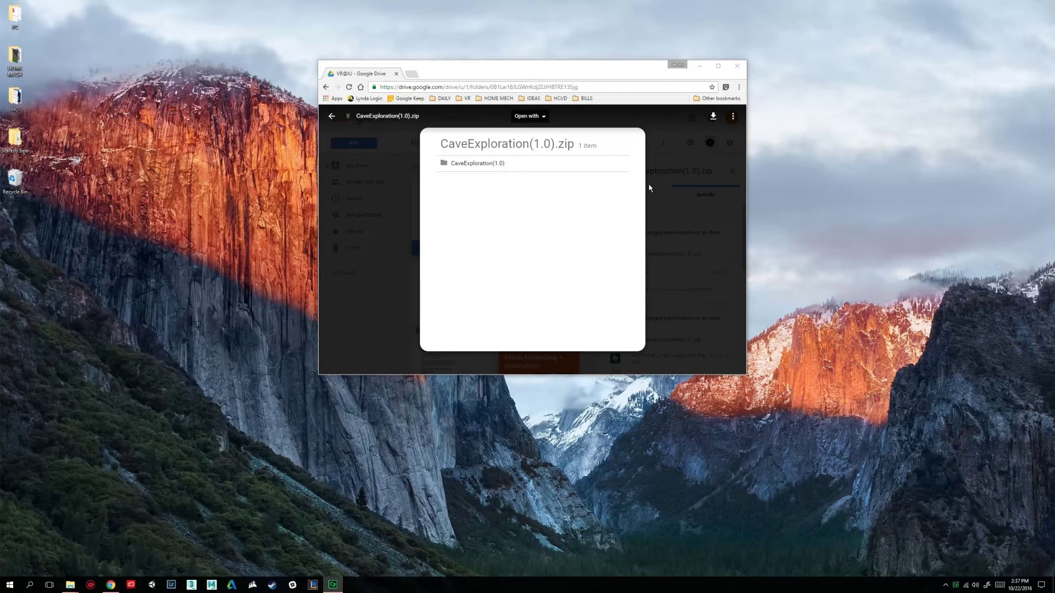
Step: Download CaveExploration(1.0).zip from Google Drive despite the virus-scan notice and place it on the desktop
left_click(712, 116)
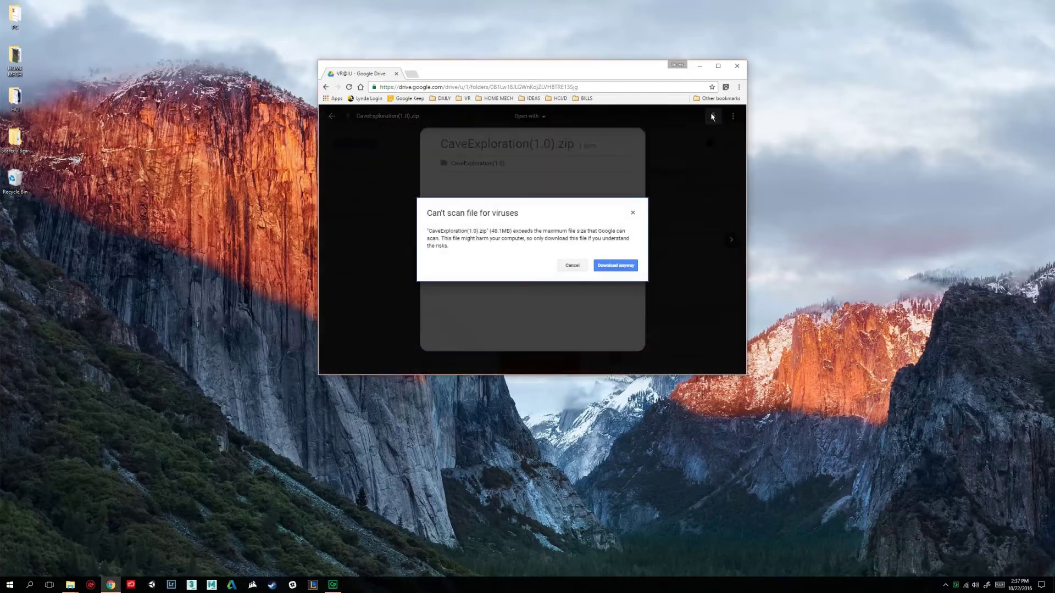
left_click(611, 267)
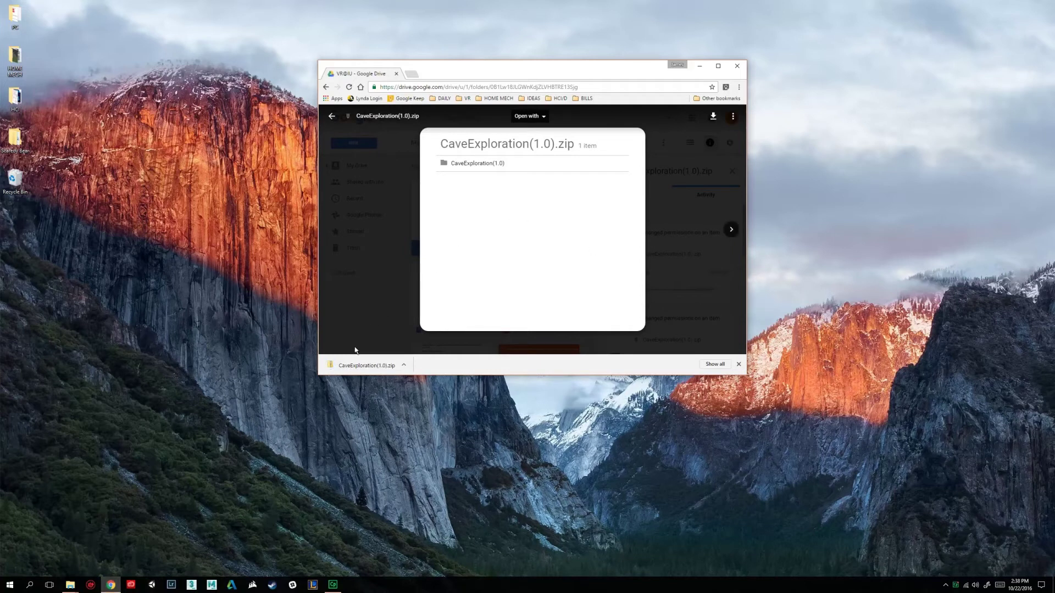
left_click_drag(351, 361, 94, 256)
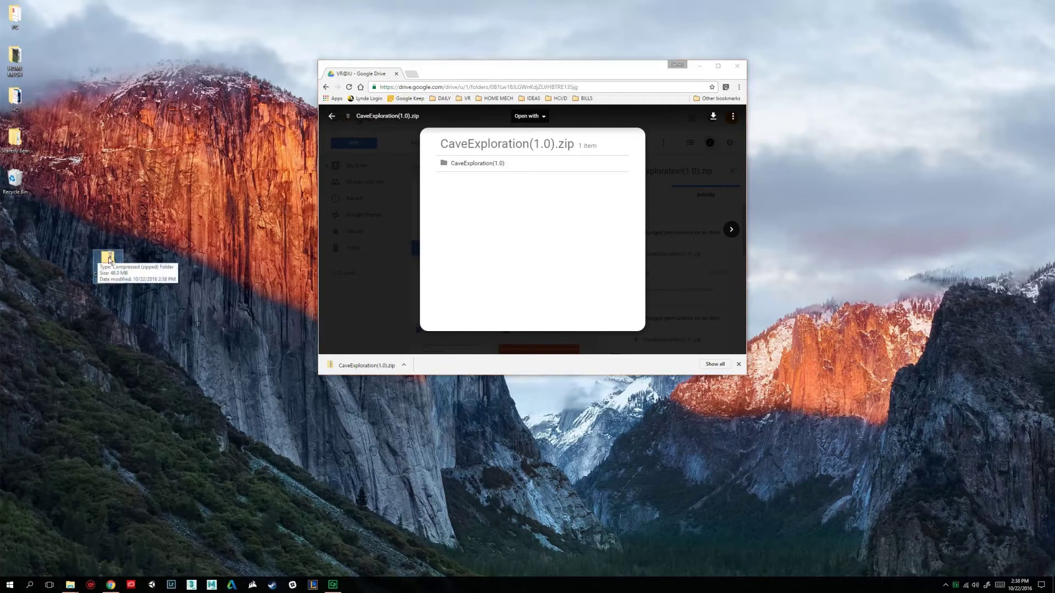
Step: Extract all files of the CaveExploration(1.0) archive to a folder on the desktop
right_click(108, 257)
left_click(104, 278)
left_click(601, 373)
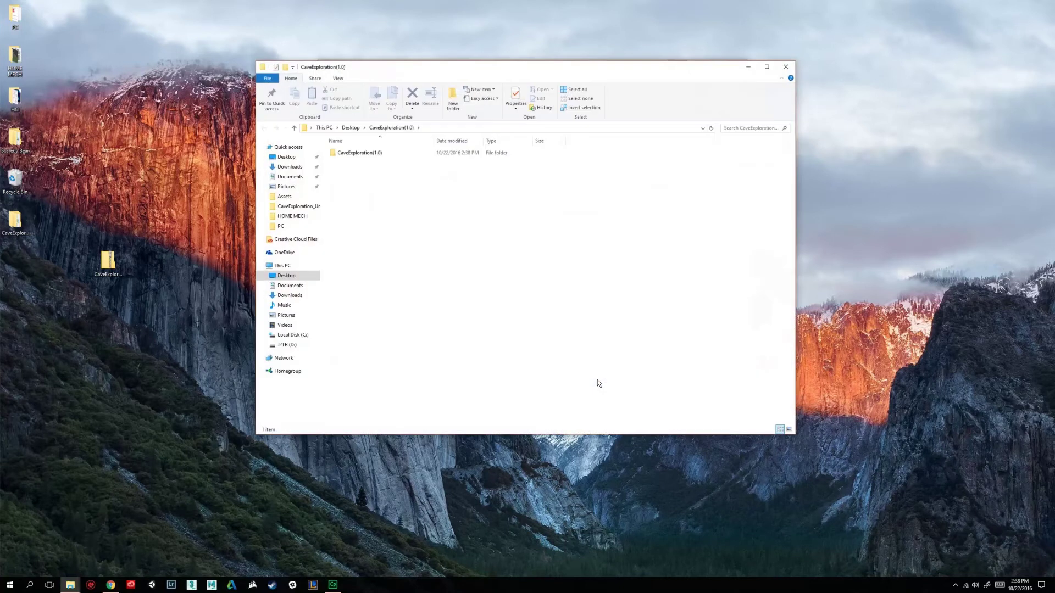
Step: Open the CaveExploration Unity scene file from the Assets folder of the extracted project
double_click(371, 153)
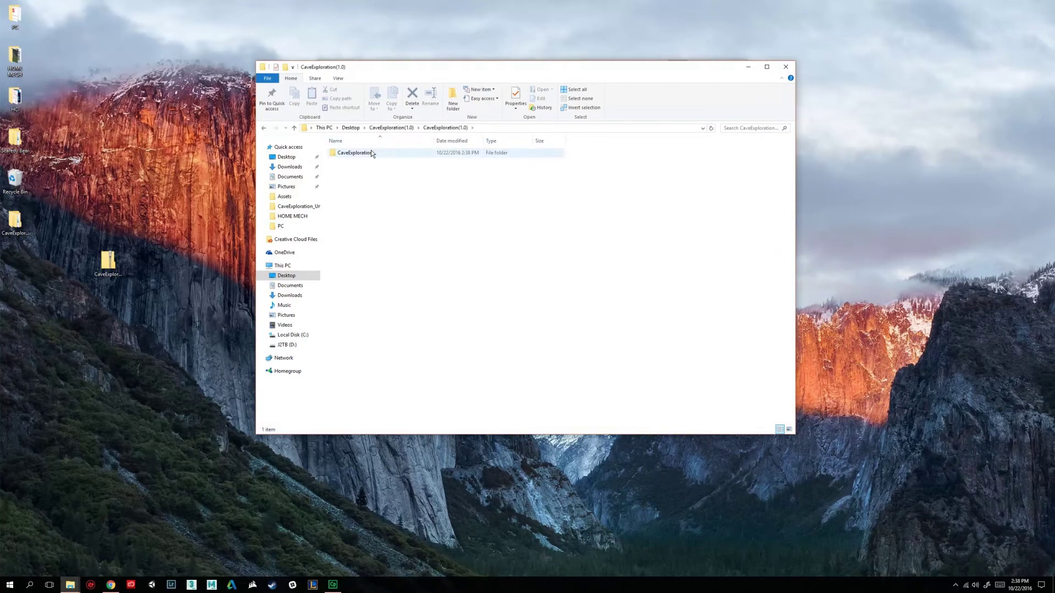
double_click(369, 156)
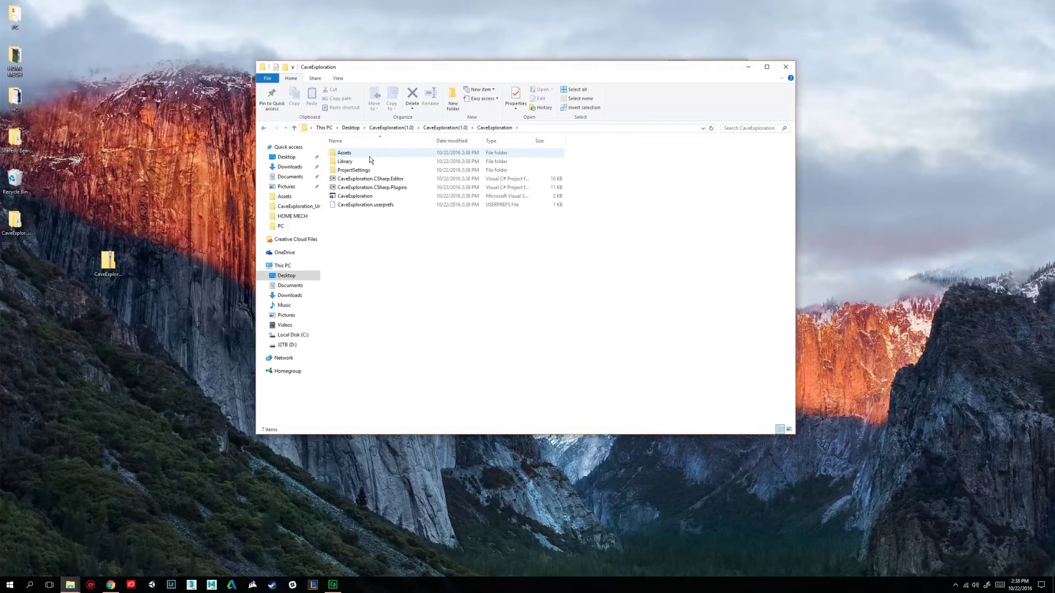
double_click(370, 157)
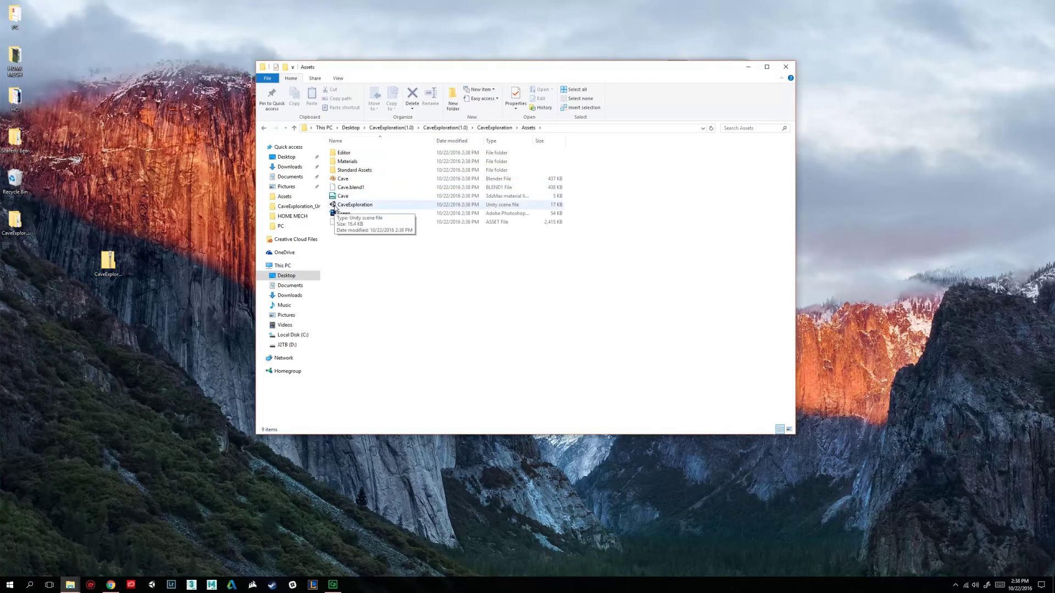
double_click(350, 205)
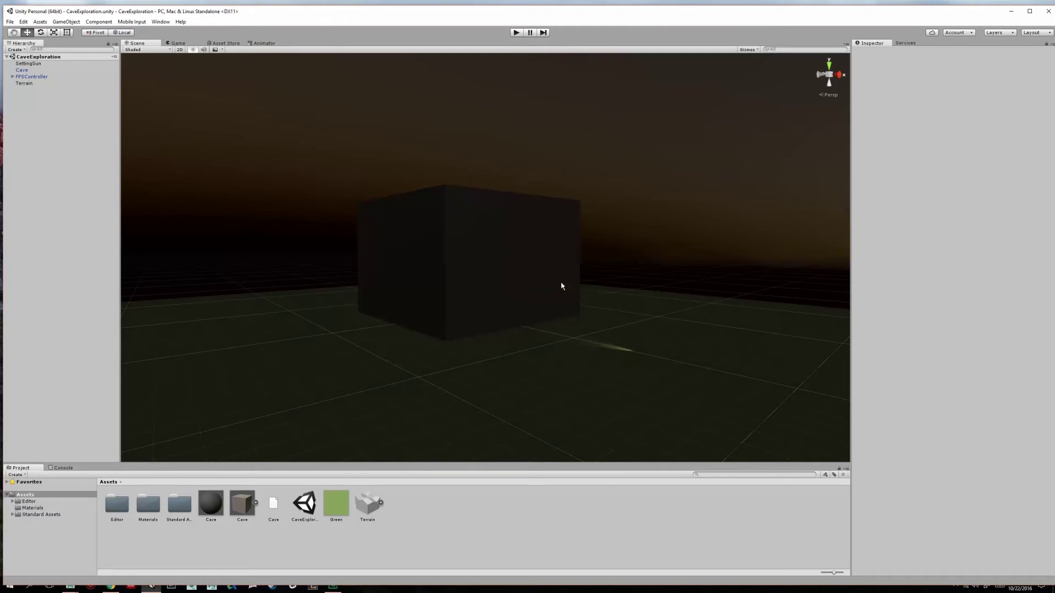
Step: Open the Cave model from the project assets in Blender and put the cube in Edit Mode
double_click(242, 504)
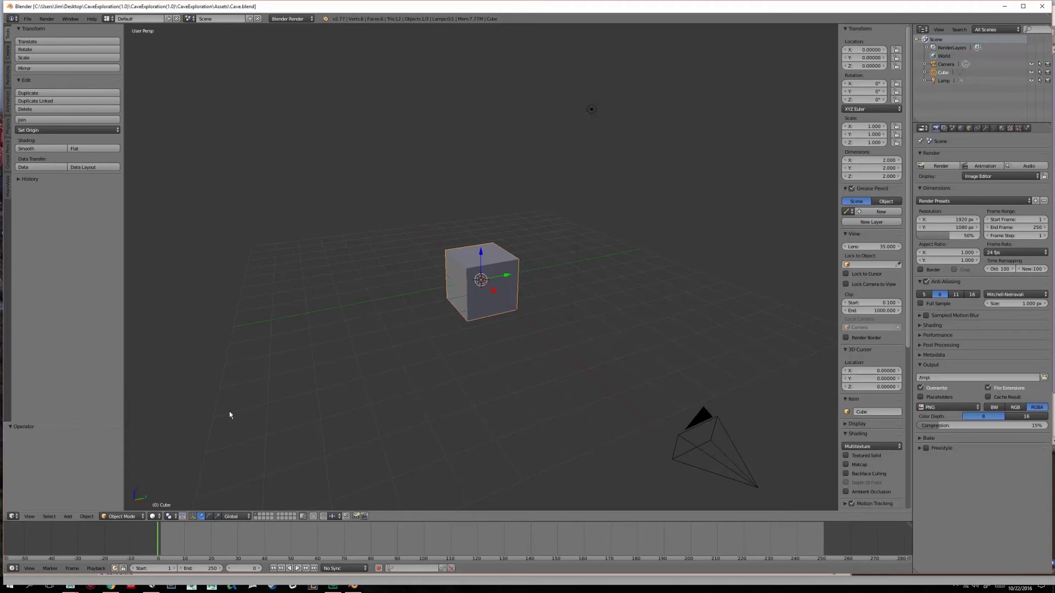
left_click(136, 517)
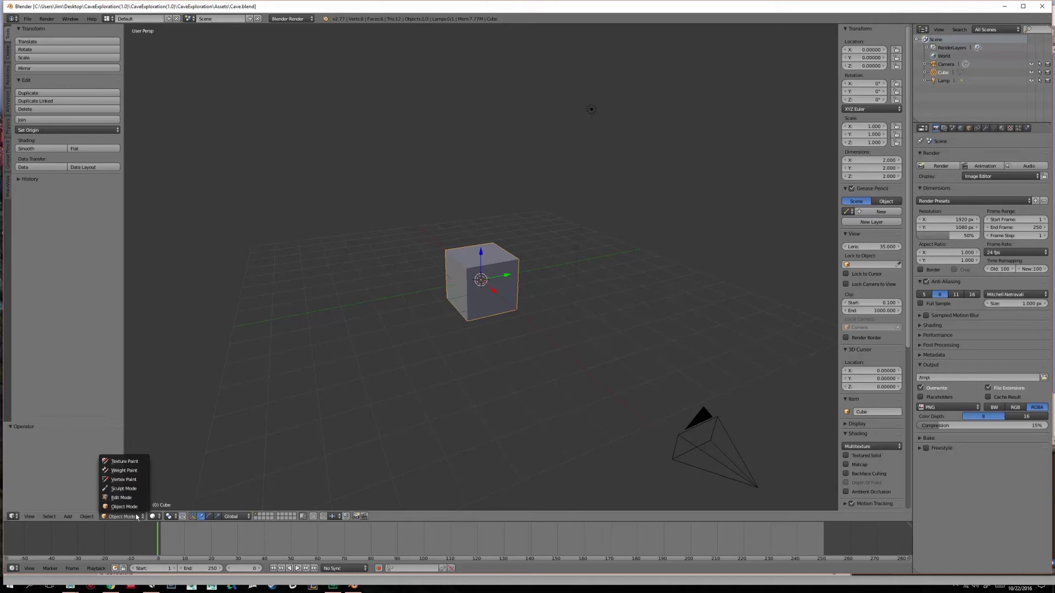
left_click(135, 498)
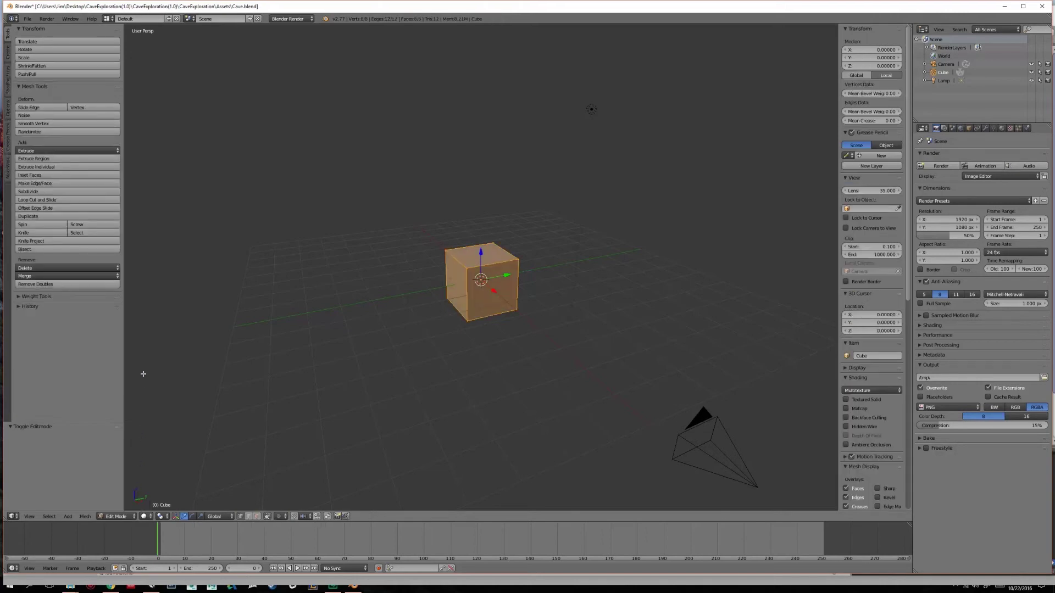
Step: Subdivide the whole cube six times, with one cut each time
left_click(102, 191)
left_click(102, 193)
left_click(102, 193)
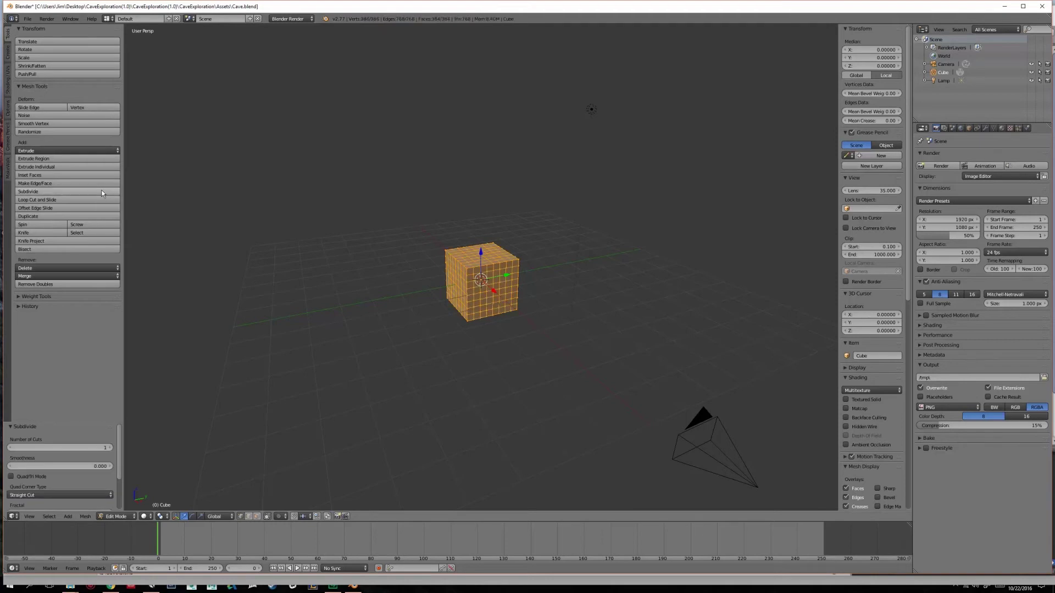
left_click(102, 192)
left_click(102, 193)
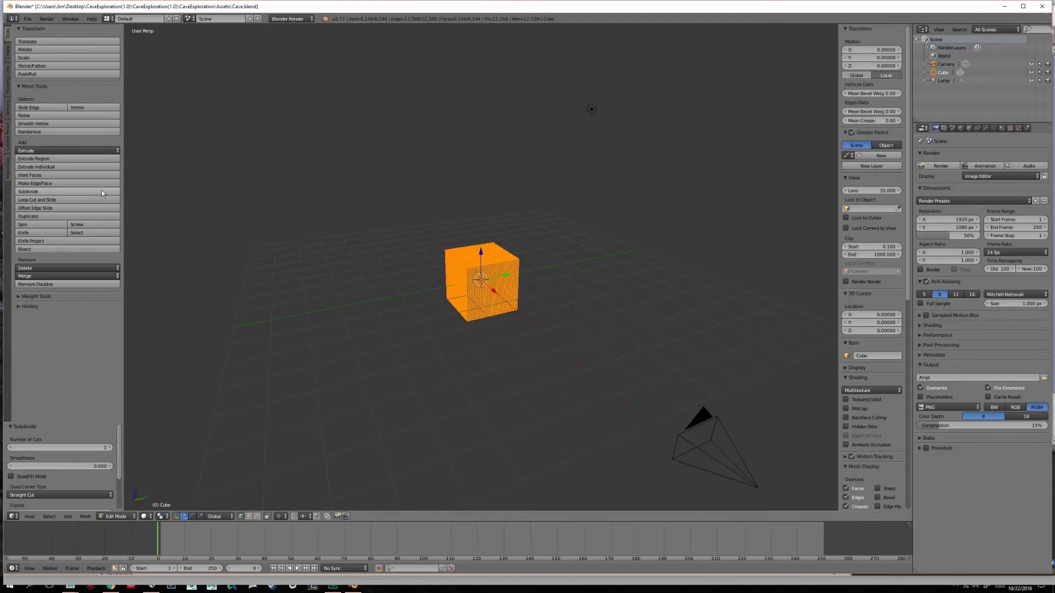
left_click(102, 193)
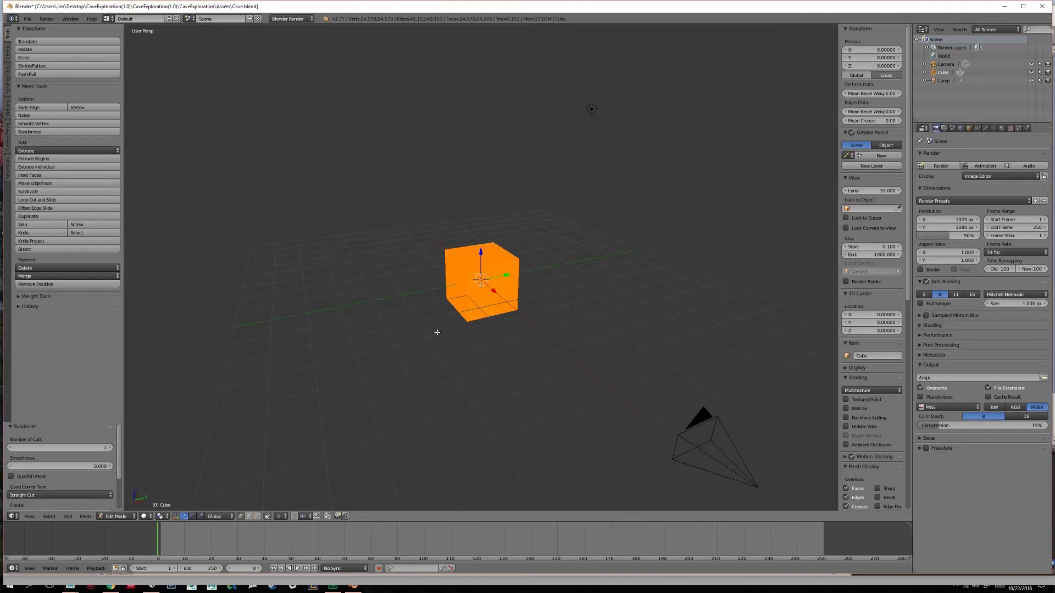
Step: Enter Sculpt Mode and carve a groove into the cube's front with the subtracting SculptDraw brush at a 20 px radius
left_click(125, 517)
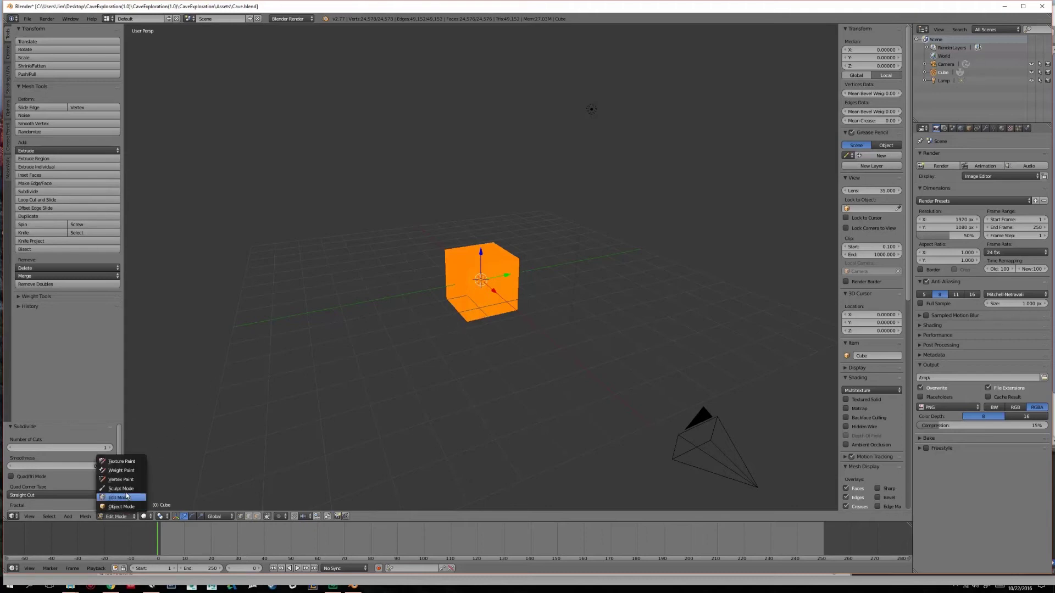
left_click(121, 488)
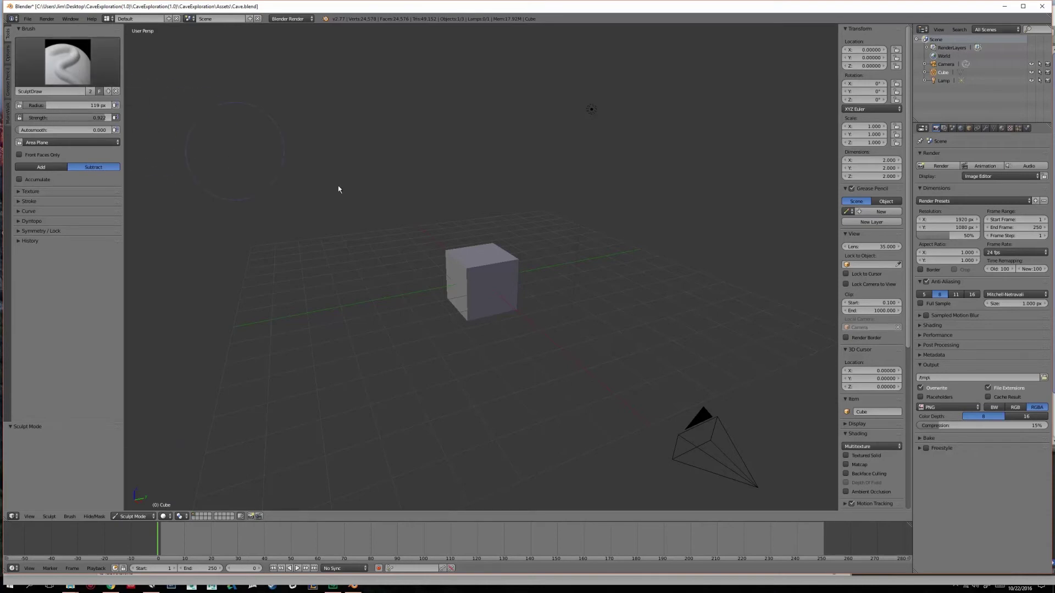
left_click(82, 105)
type("20")
key("Return")
mouse_move(474, 273)
left_mouse_down()
mouse_move(459, 270)
mouse_move(474, 284)
left_mouse_up()
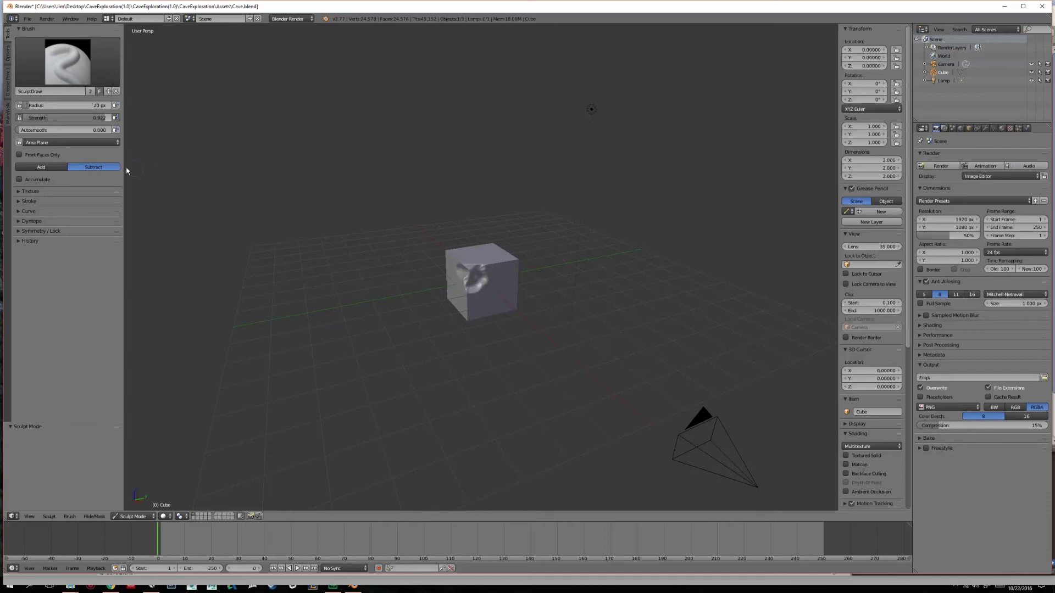
Step: Set the SculptDraw brush to Add and build up raised rock forms across the cube's front and upper corner
left_click(44, 167)
mouse_move(482, 279)
left_mouse_down()
mouse_move(471, 278)
mouse_move(479, 281)
left_mouse_up()
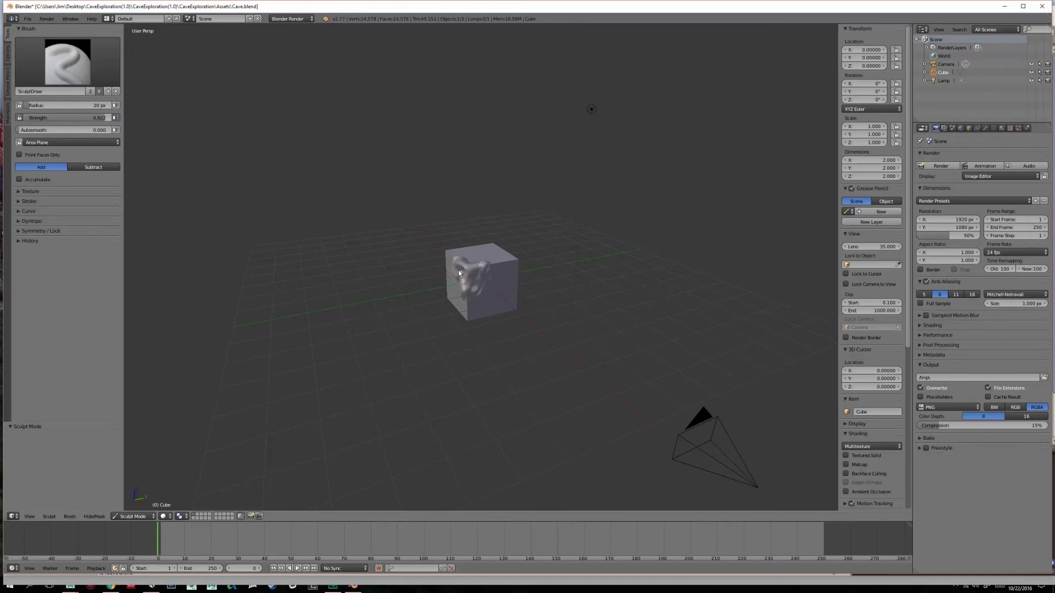
mouse_move(480, 276)
left_mouse_down()
mouse_move(501, 269)
mouse_move(467, 289)
left_mouse_up()
scroll(483, 266, "up", 7)
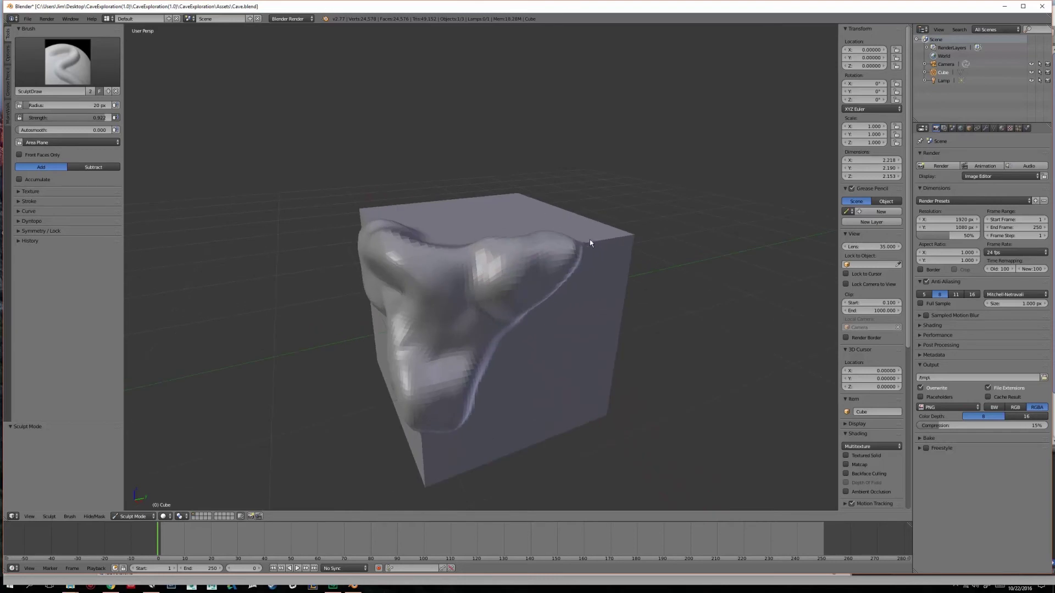
mouse_move(583, 246)
left_mouse_down()
mouse_move(629, 241)
mouse_move(603, 254)
mouse_move(558, 316)
mouse_move(500, 352)
mouse_move(484, 379)
mouse_move(486, 296)
mouse_move(420, 256)
mouse_move(422, 285)
mouse_move(473, 274)
left_mouse_up()
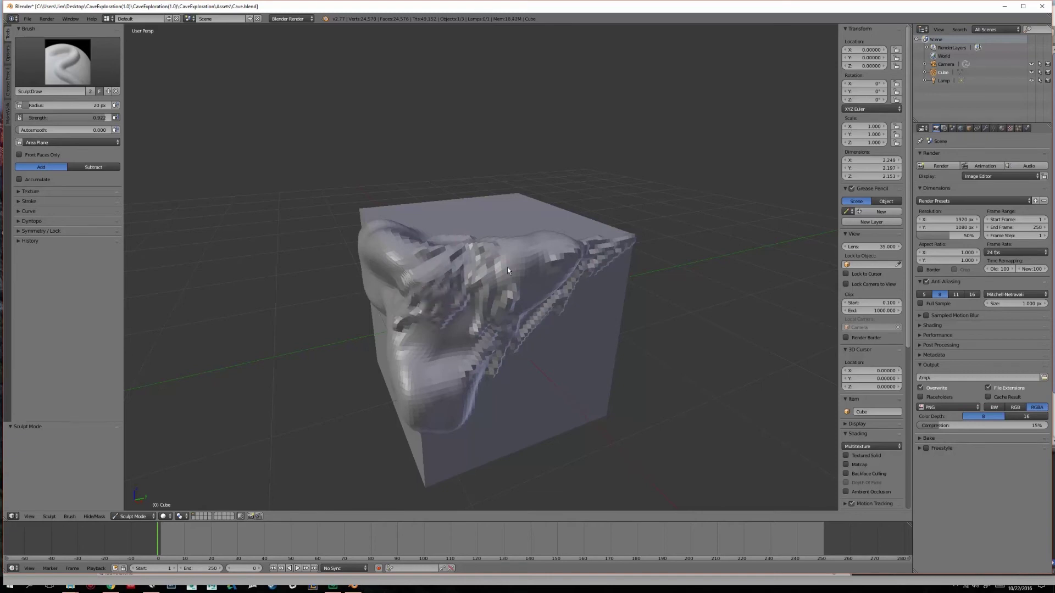
Step: Extend the raised forms onto the adjacent side of the cube, enlarging the brush radius to 170 px for a broad bulge
middle_click_drag(511, 258, 403, 262)
mouse_move(388, 278)
left_mouse_down()
mouse_move(489, 276)
mouse_move(353, 281)
left_mouse_up()
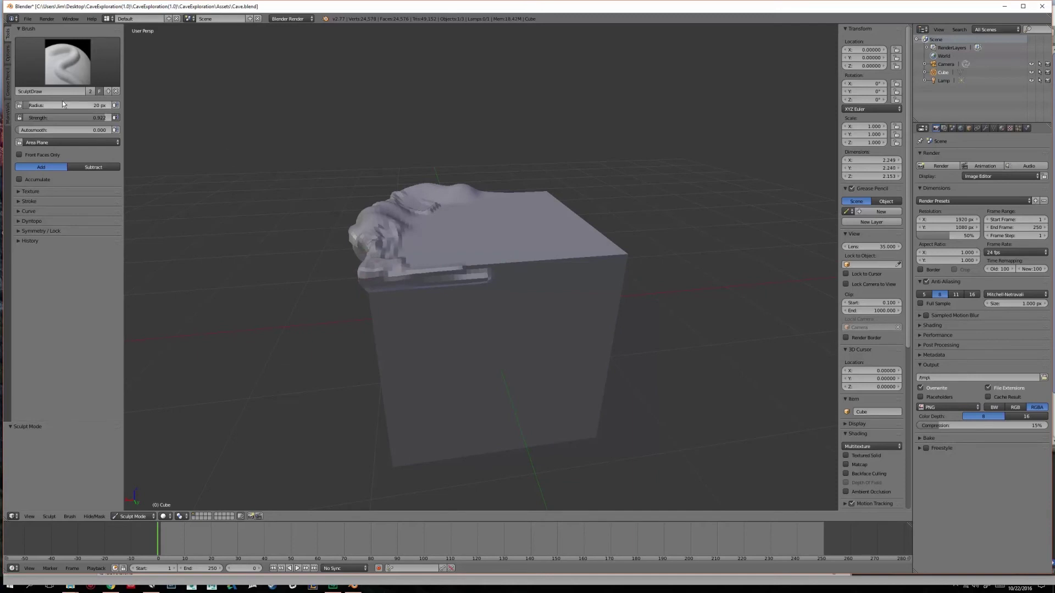
left_click_drag(64, 107, 91, 106)
mouse_move(437, 268)
left_mouse_down()
mouse_move(420, 269)
mouse_move(419, 285)
mouse_move(440, 308)
mouse_move(485, 316)
mouse_move(485, 282)
mouse_move(410, 341)
mouse_move(431, 401)
left_mouse_up()
Step: Smooth the sculpted bulges around the cube with the Smooth brush at strength 0.500
left_click(57, 57)
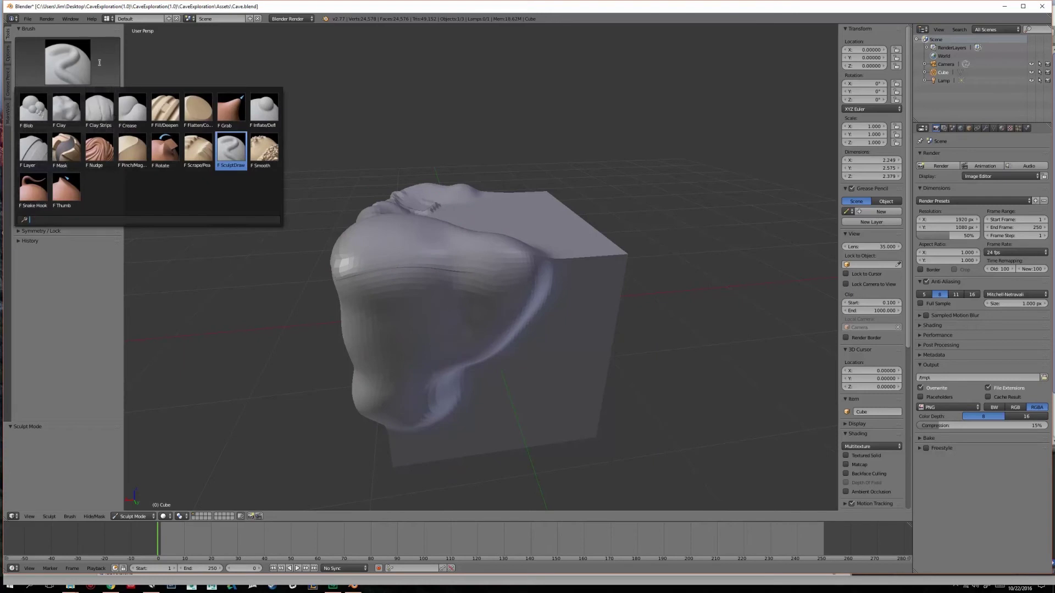
left_click(268, 152)
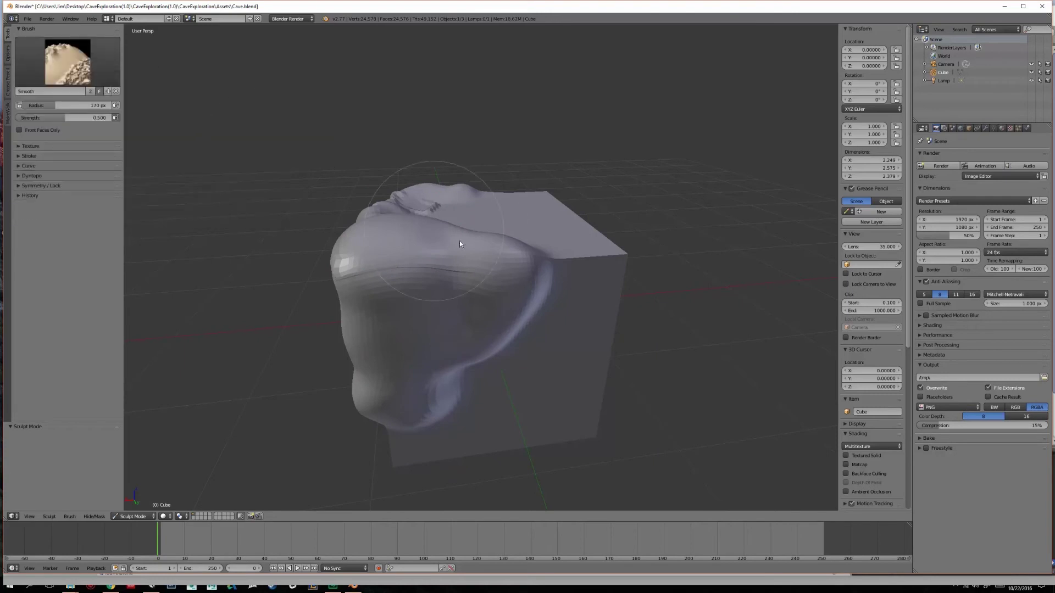
mouse_move(601, 276)
middle_mouse_down()
mouse_move(556, 265)
mouse_move(531, 358)
middle_mouse_up()
scroll(531, 358, "down", 8)
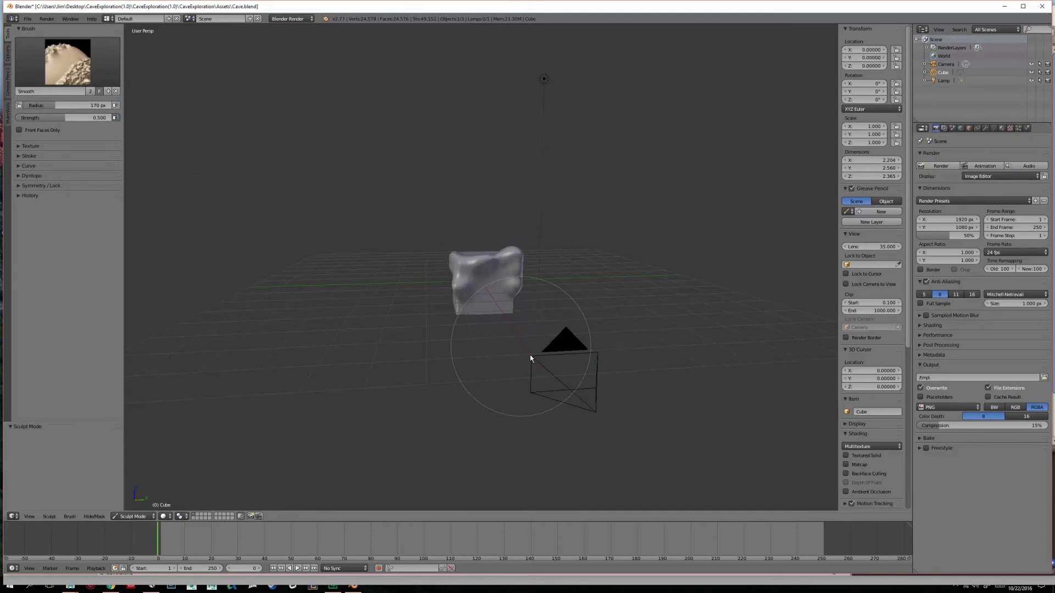
Step: Carve a cave entrance at the base of the front face with the SculptDraw brush in Subtract mode, radius 32 px
left_click(68, 61)
left_click(231, 150)
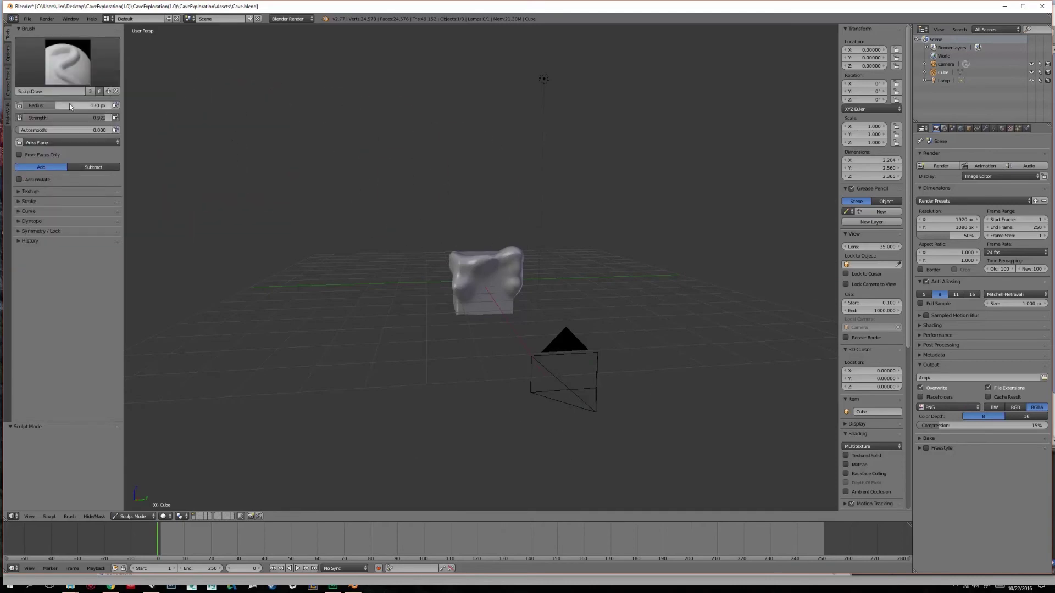
scroll(486, 308, "up", 5)
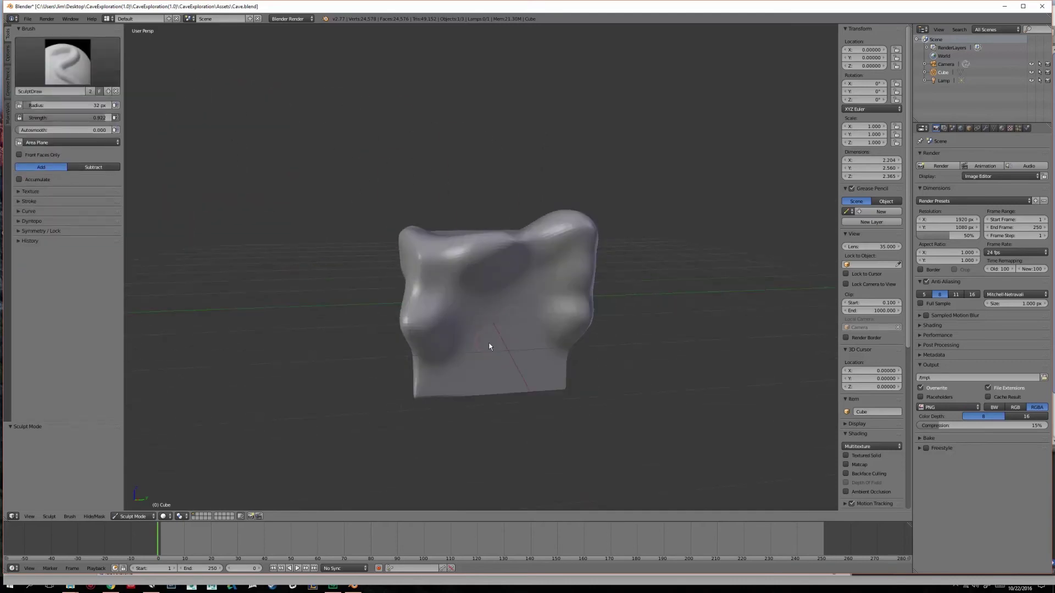
left_click(94, 167)
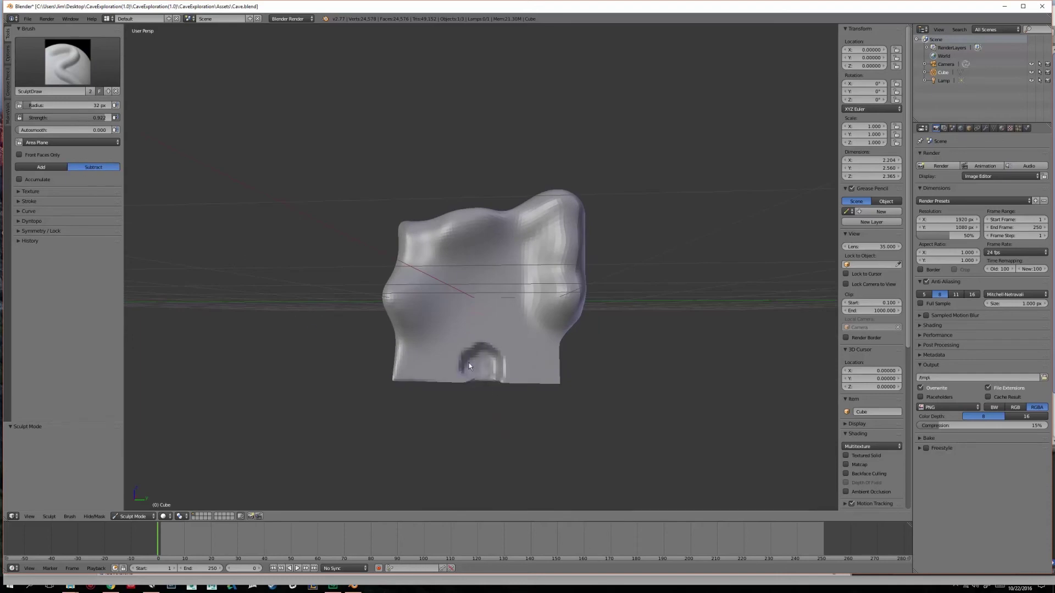
left_click_drag(490, 347, 486, 374)
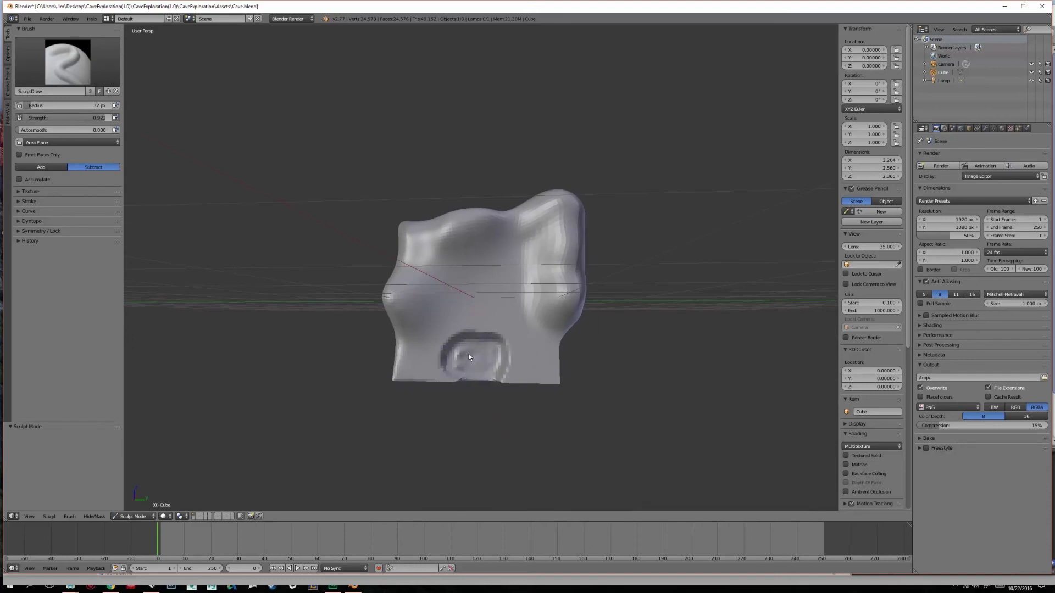
Step: Raise the brush strength slightly and dig a hollow into the cave's underside behind the entrance
left_click_drag(81, 117, 100, 120)
middle_click_drag(483, 364, 479, 269)
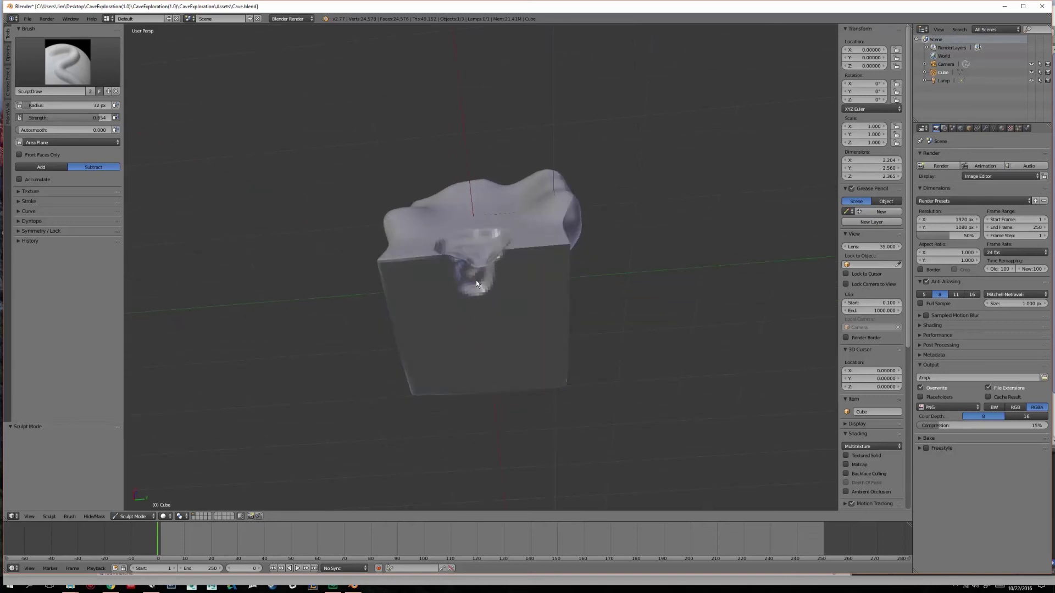
mouse_move(485, 293)
left_mouse_down()
mouse_move(497, 264)
mouse_move(470, 265)
mouse_move(516, 286)
mouse_move(483, 335)
left_mouse_up()
Step: Set the brush strength to 0.544 and enlarge the hollow in the cave's underside
left_click_drag(86, 117, 72, 118)
mouse_move(463, 261)
left_mouse_down()
mouse_move(476, 334)
mouse_move(456, 308)
left_mouse_up()
scroll(456, 308, "up", 5)
middle_click_drag(450, 332, 425, 263)
Step: Select the Smooth brush and lower its strength to about 0.1 for the jagged edges of the hollow
left_click(77, 60)
left_click(268, 153)
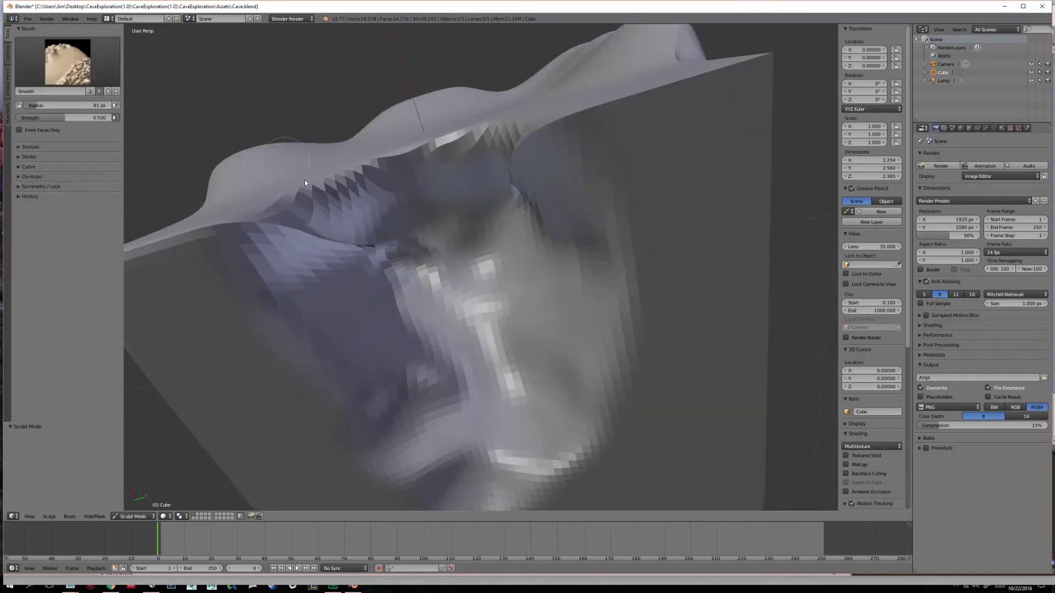
left_click_drag(64, 118, 33, 118)
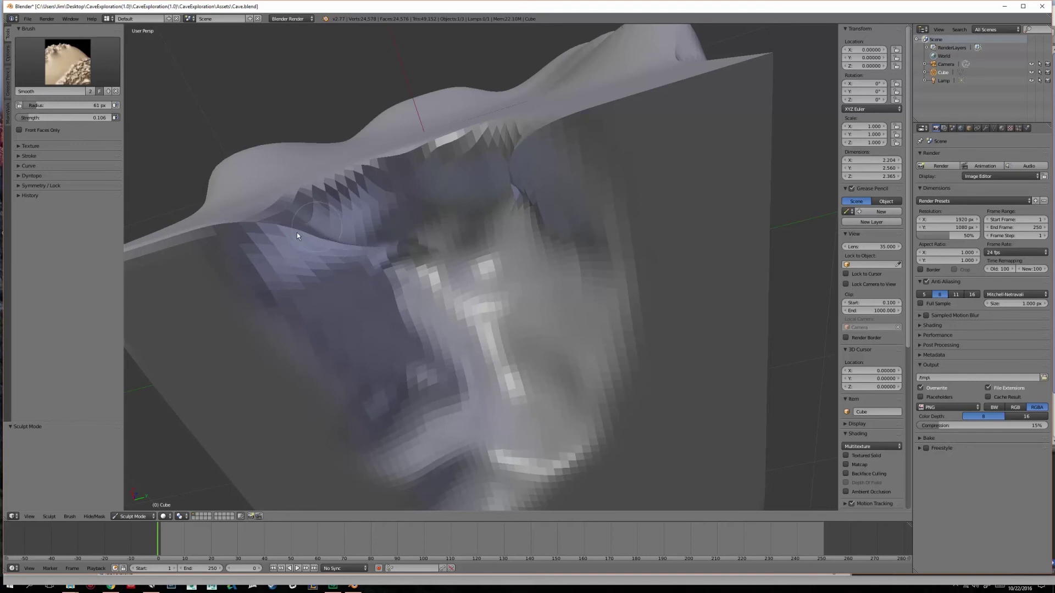
Step: Return to the SculptDraw brush in Subtract mode and shape the cave's front entrance arch with a 221 px radius
key("x")
scroll(465, 354, "down", 5)
middle_click_drag(462, 277, 471, 333)
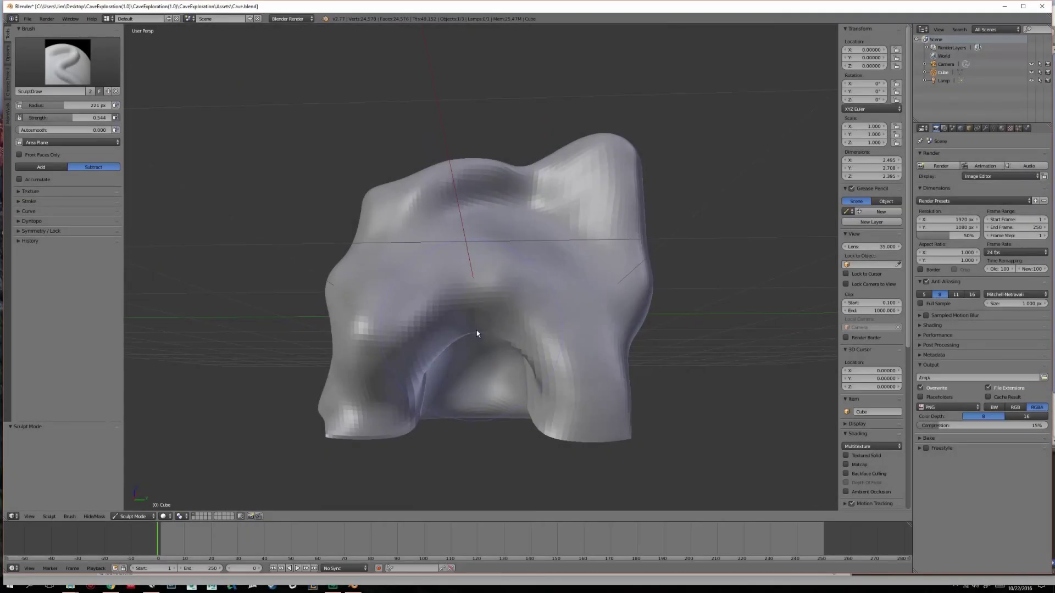
Step: Save the sculpted cave file, switch to Unity and play the CaveExploration scene with the updated cave
left_click(27, 19)
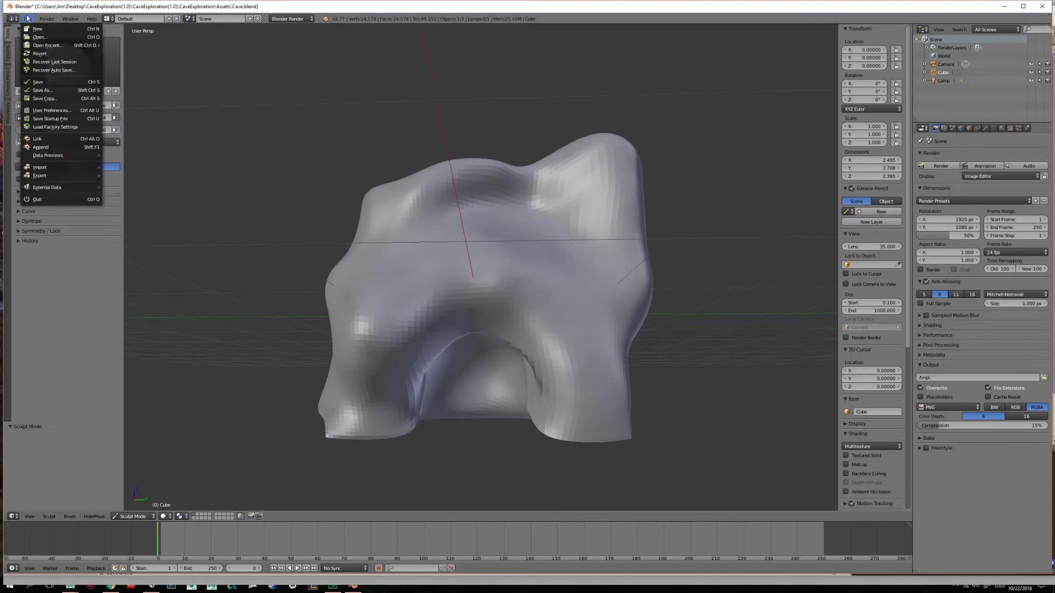
left_click(38, 83)
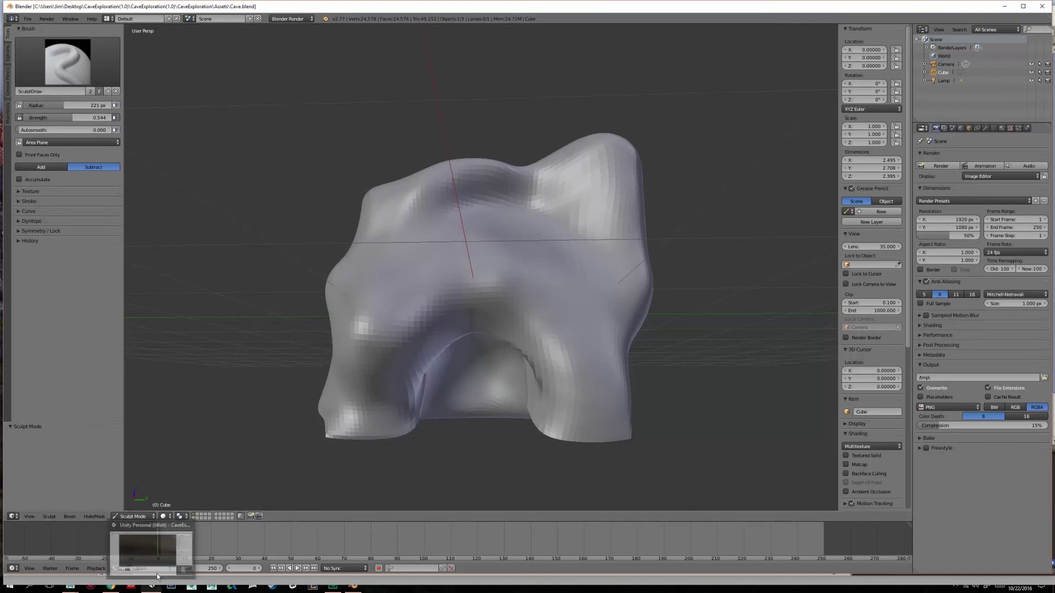
left_click(1003, 6)
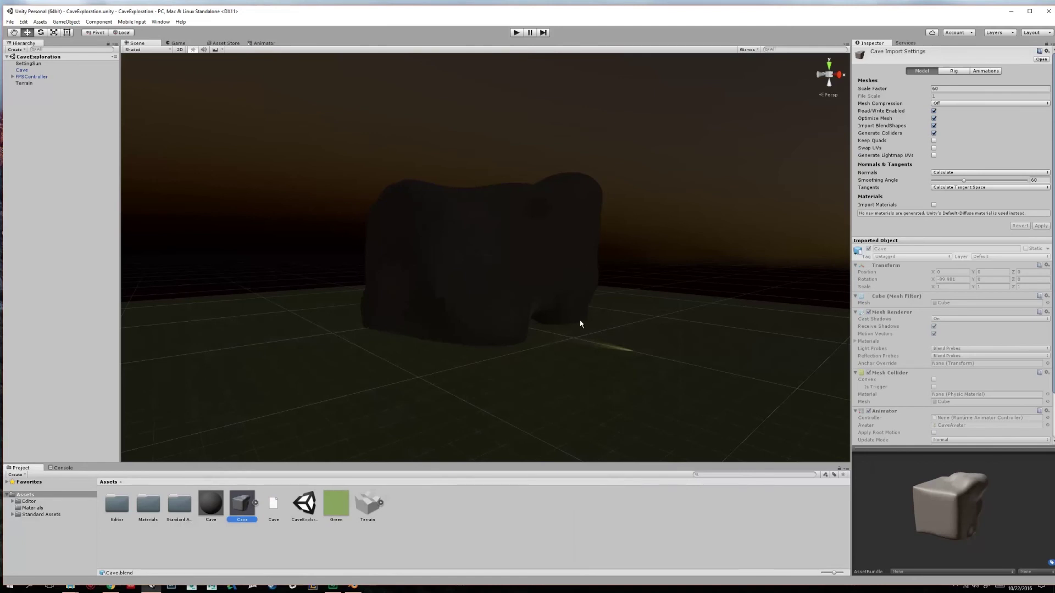
left_click(517, 32)
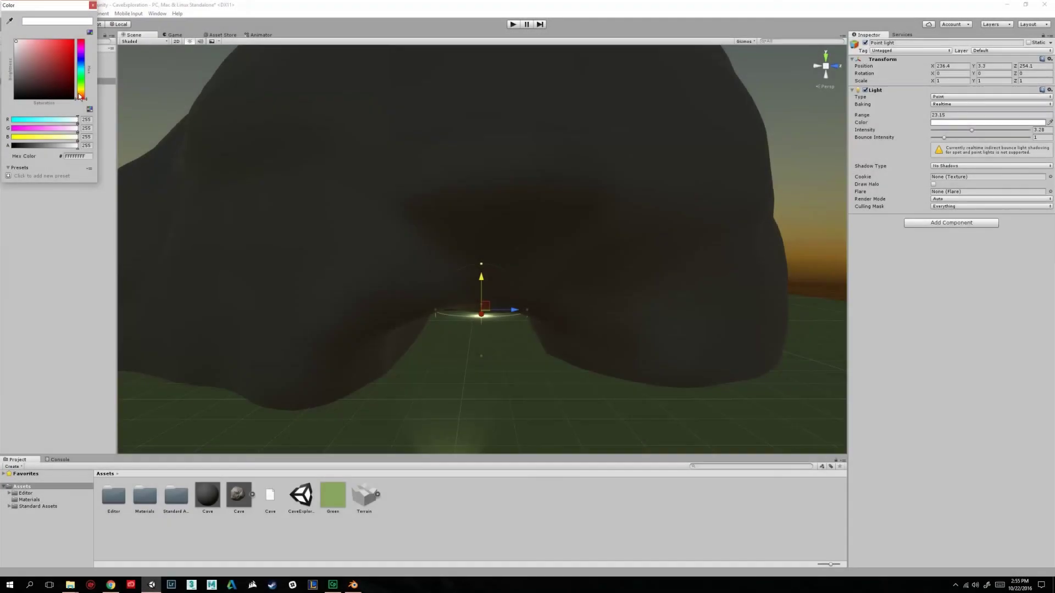
Step: Set the point light's colour to orange, hex FDB93F
left_click_drag(82, 99, 84, 96)
left_click_drag(58, 55, 57, 41)
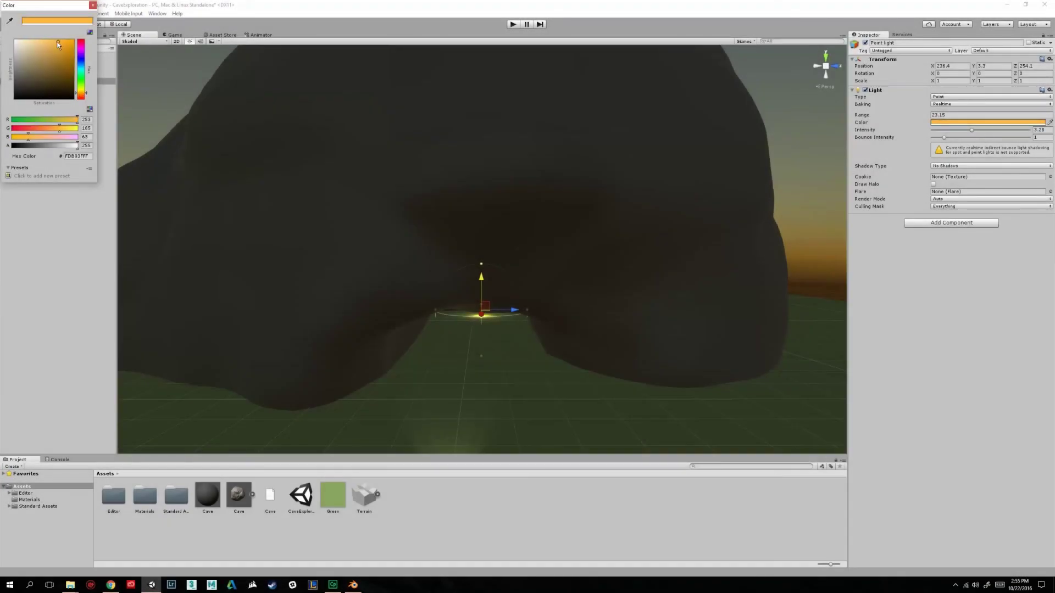
left_click(92, 6)
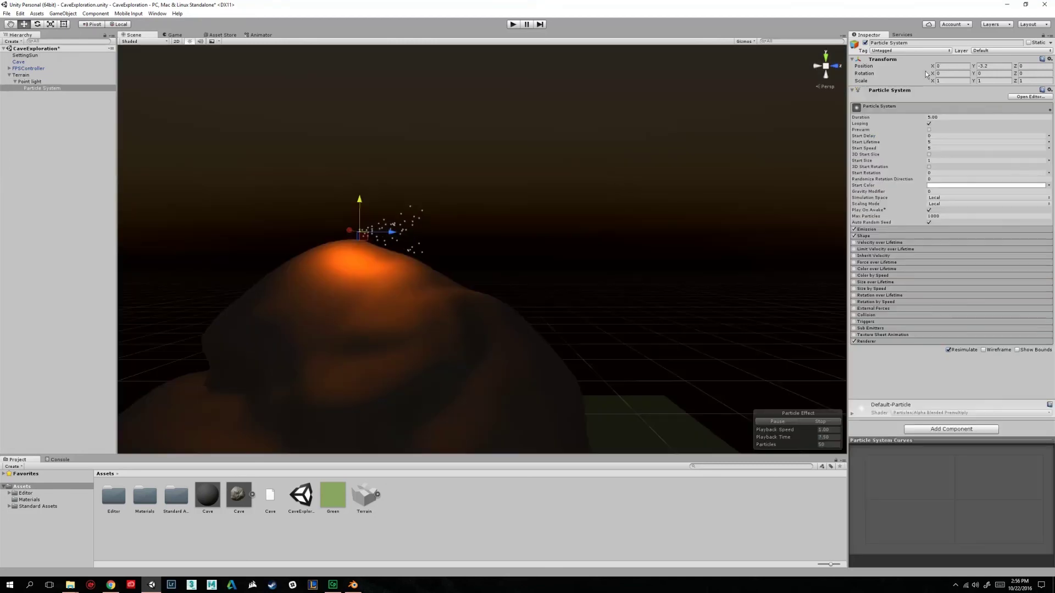
Step: Rotate the particle system to about -89.2 on X so it emits upward and move it over the cave's glowing peak
left_click_drag(932, 73, 830, 80)
left_click_drag(328, 231, 364, 207)
Step: Turn the particles into smoke with duration 16.95, start lifetime 157.6, start size 24 and a dark grey start colour
left_click_drag(865, 117, 33, 113)
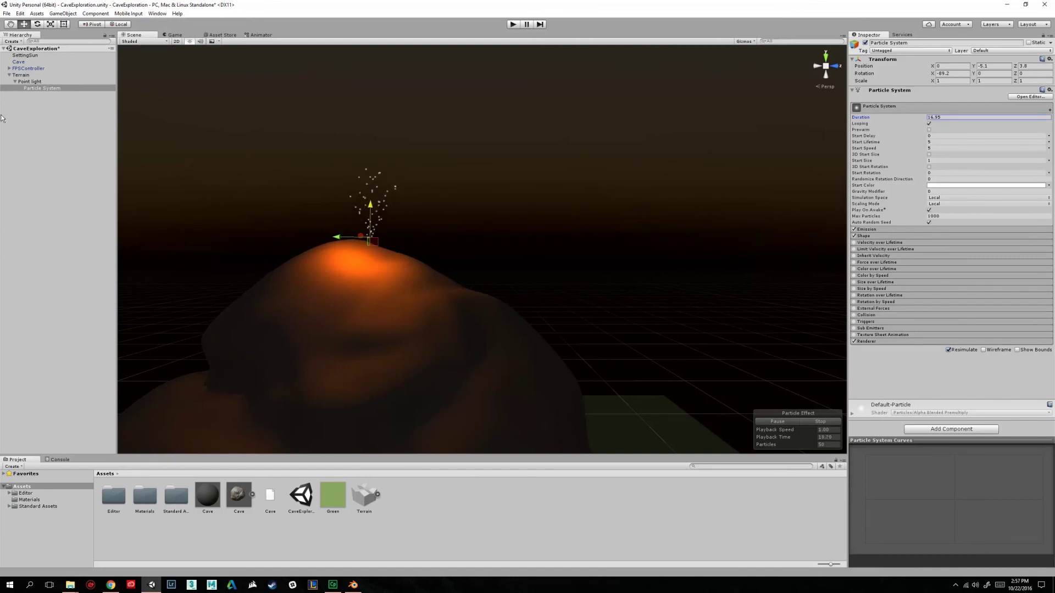
left_click_drag(862, 161, 961, 155)
left_click(946, 186)
left_click_drag(17, 52, 2, 77)
left_click(93, 5)
left_click_drag(863, 142, 174, 157)
left_click_drag(920, 160, 124, 153)
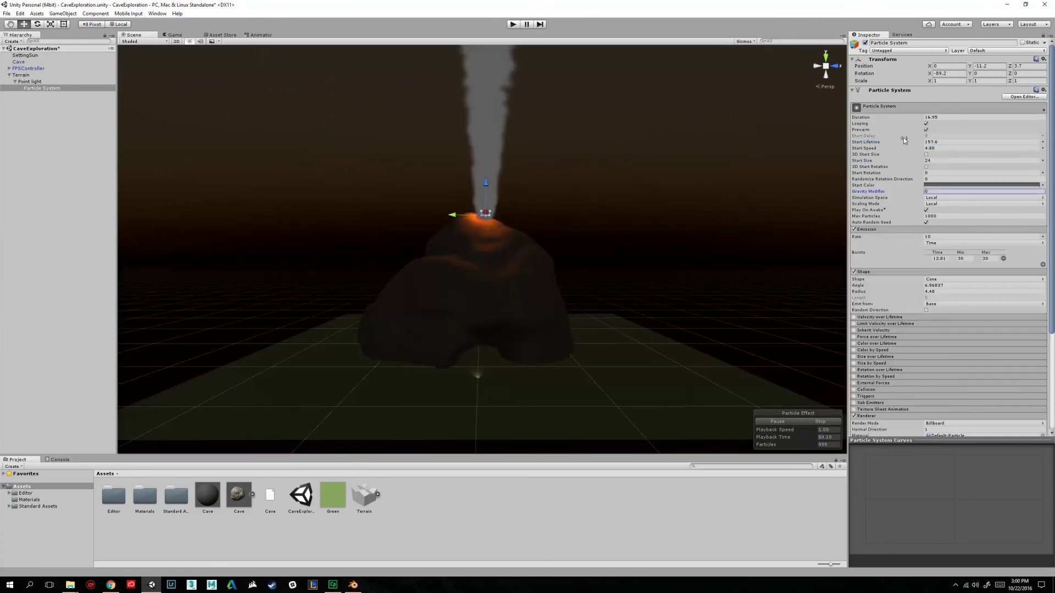
scroll(948, 245, "down", 5)
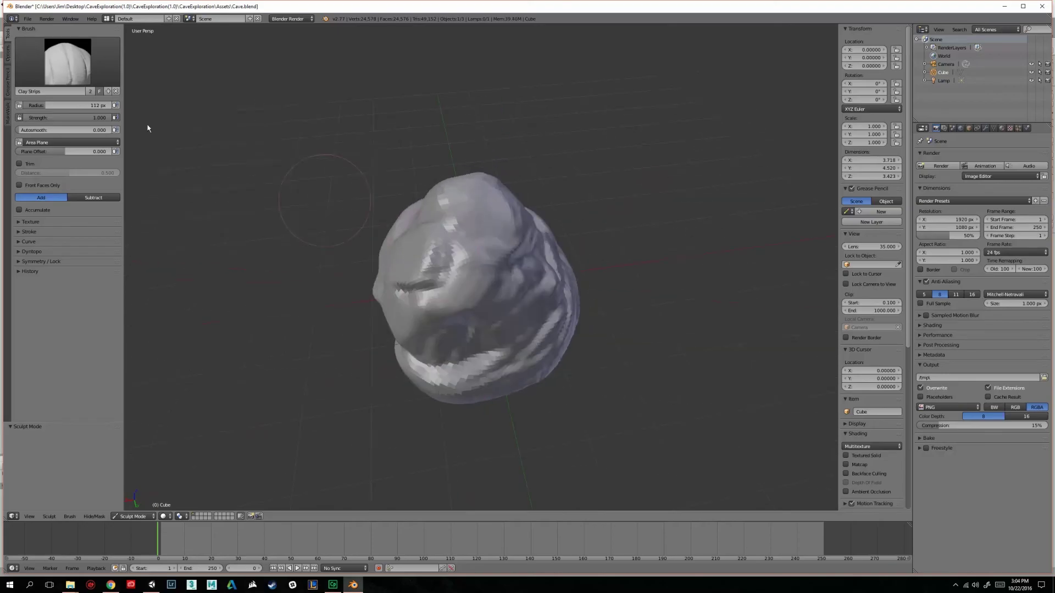
Step: Select the Smooth brush and soften the rough ridges on the outside of the cave
left_click(68, 62)
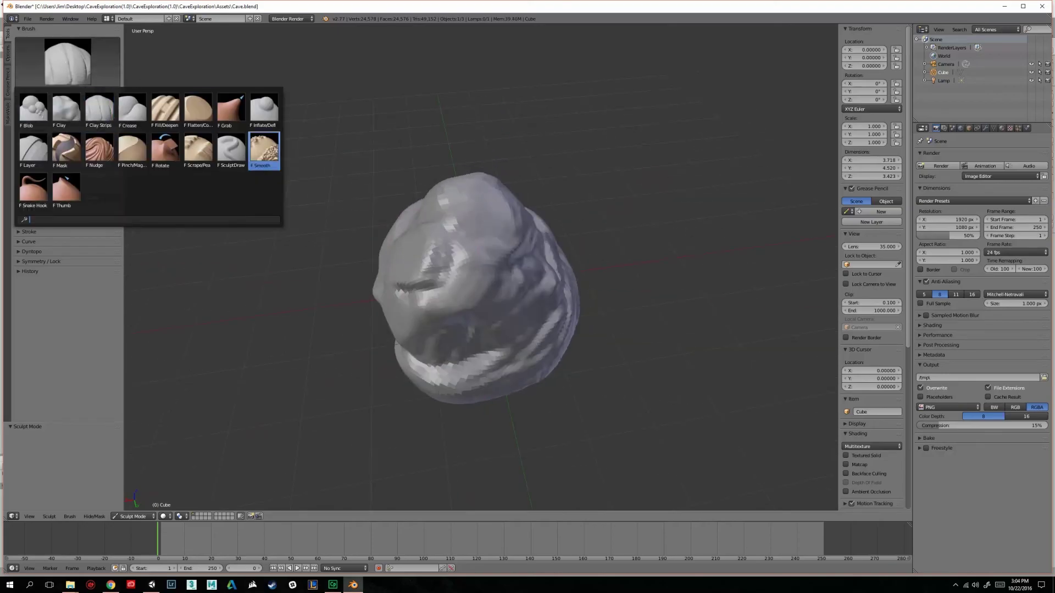
left_click(262, 160)
mouse_move(431, 245)
middle_mouse_down()
mouse_move(523, 295)
mouse_move(478, 270)
mouse_move(408, 363)
mouse_move(459, 352)
mouse_move(431, 328)
middle_mouse_up()
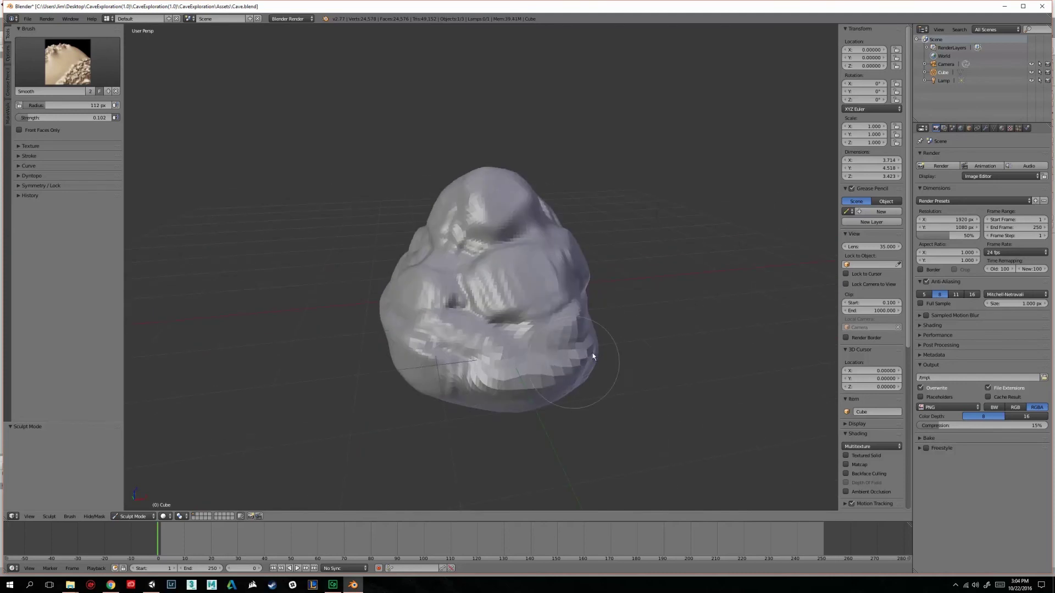
middle_click_drag(601, 354, 461, 325)
left_click_drag(461, 324, 519, 222)
middle_click_drag(387, 297, 386, 296)
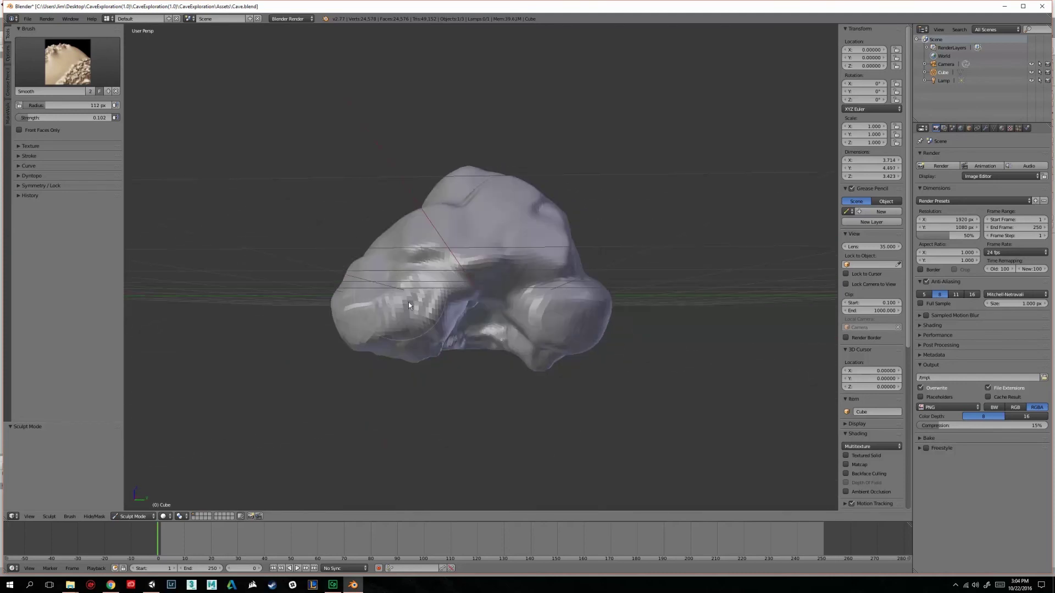
Step: Save the smoothed cave file and switch to Unity to load the updated model
left_click(28, 19)
left_click(40, 83)
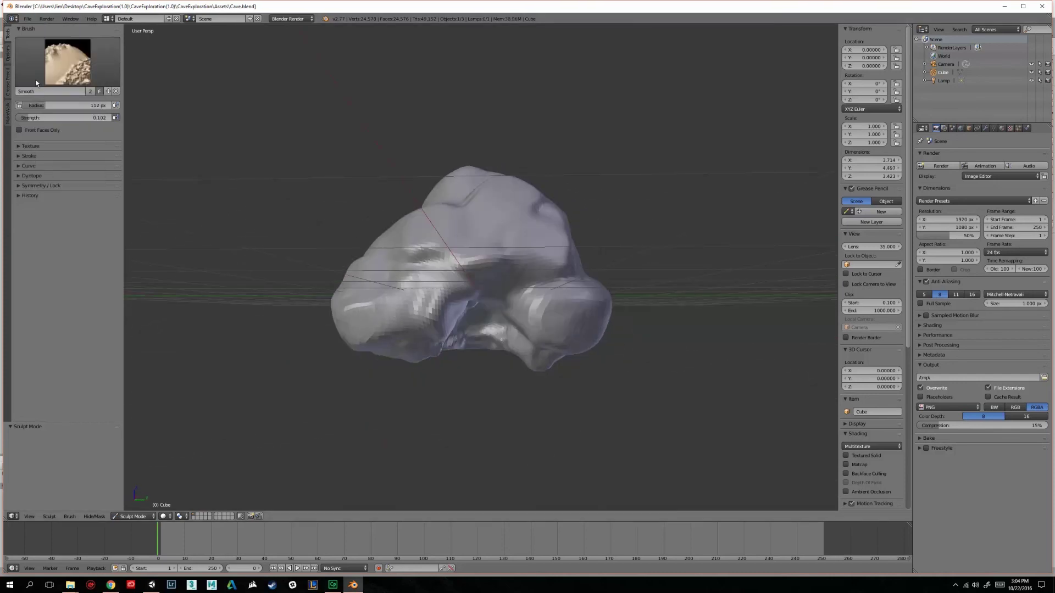
left_click(151, 585)
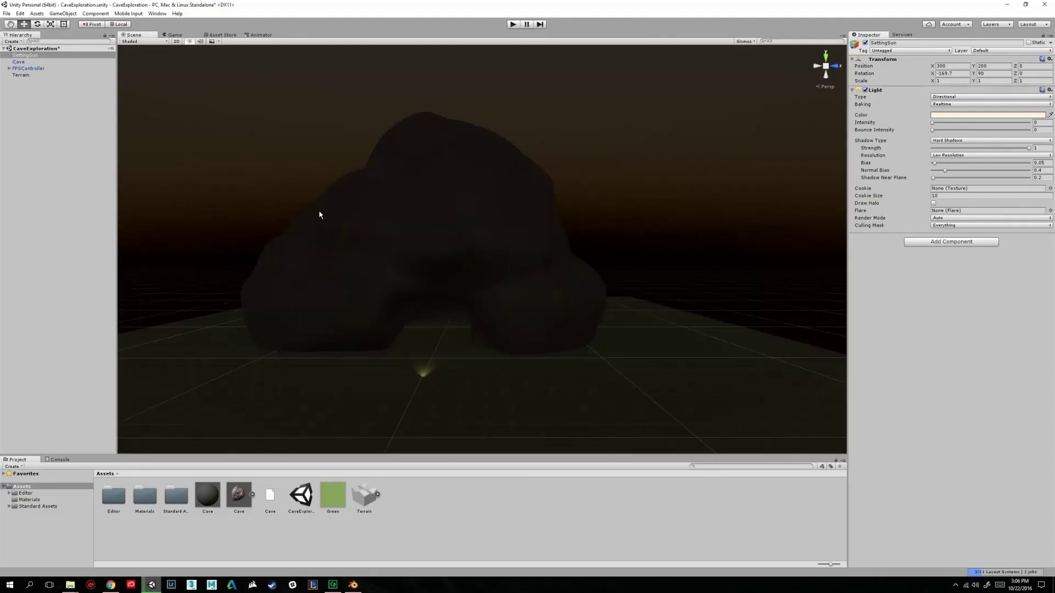
Step: Set the SettingSun light's X rotation to 174 and view the cave from the front in daylight
middle_click_drag(320, 215, 401, 253)
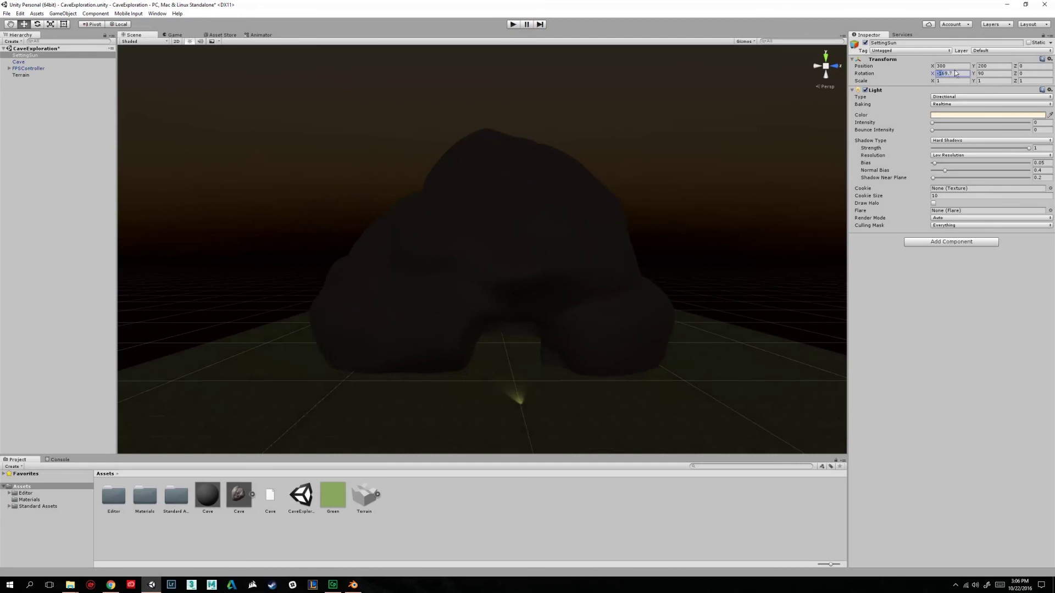
type("1")
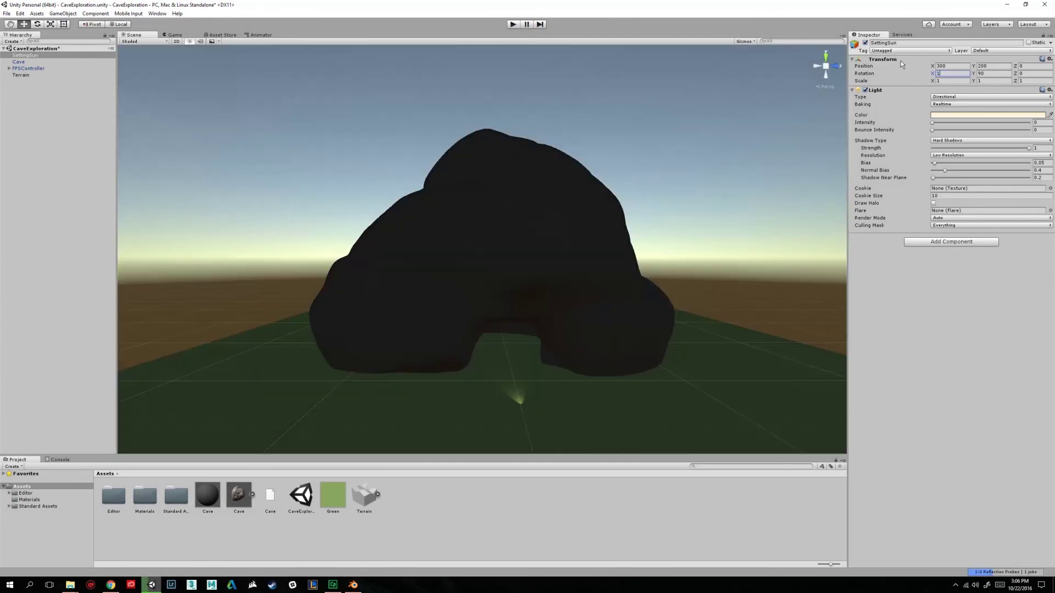
type("74")
middle_click_drag(605, 288, 504, 207)
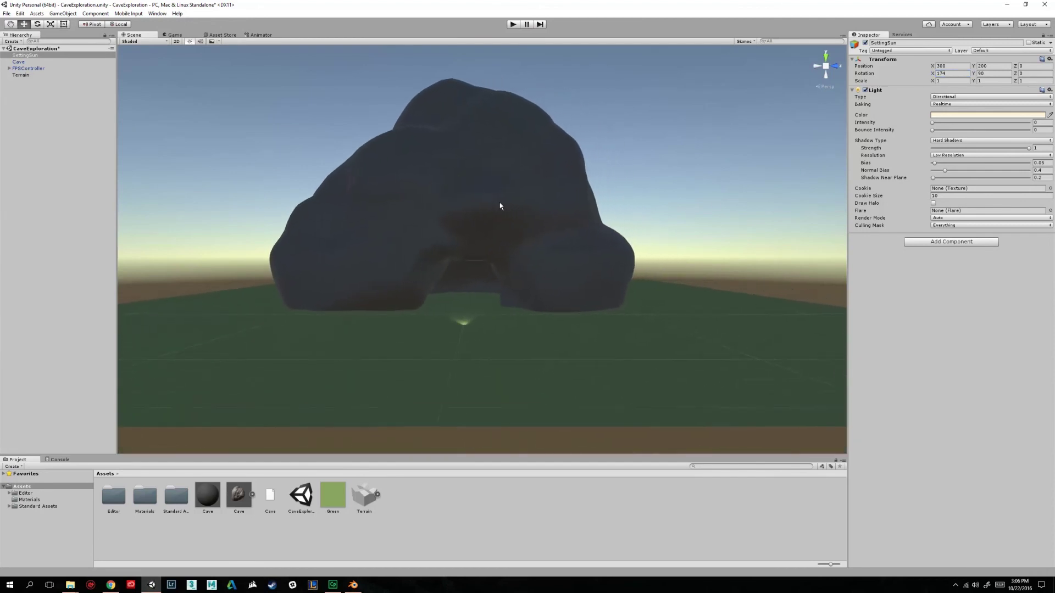
middle_click_drag(493, 172, 490, 188)
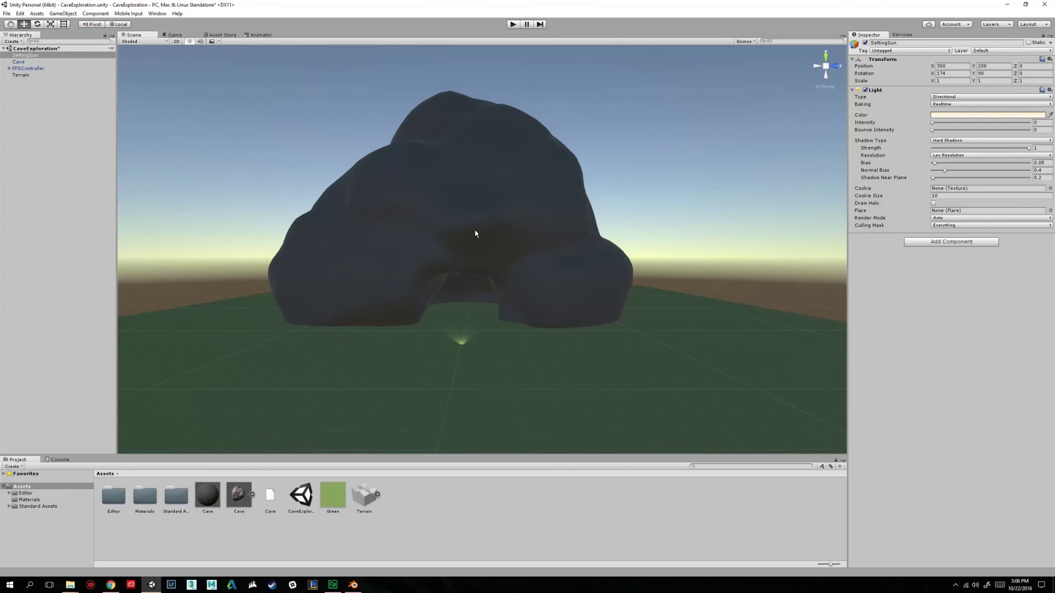
middle_click_drag(389, 261, 399, 292)
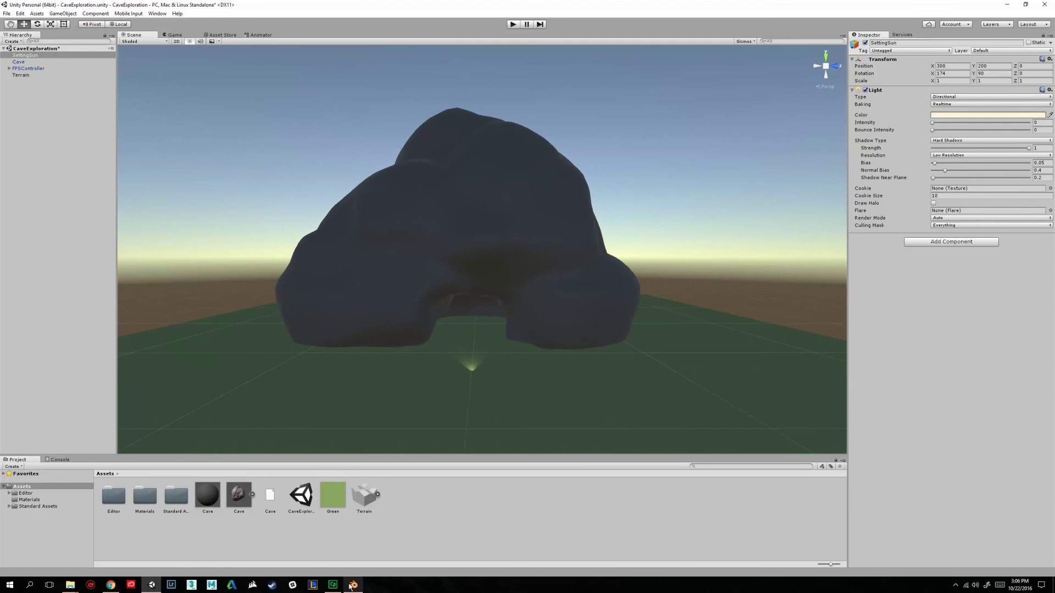